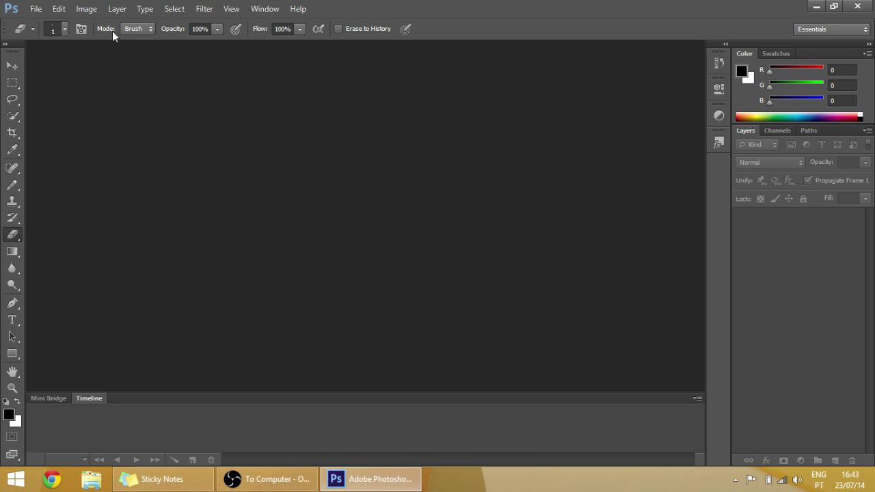
# Start a new document 20 pixels wide and 20 pixels high, named 'hero'
pyautogui.click(44, 11)
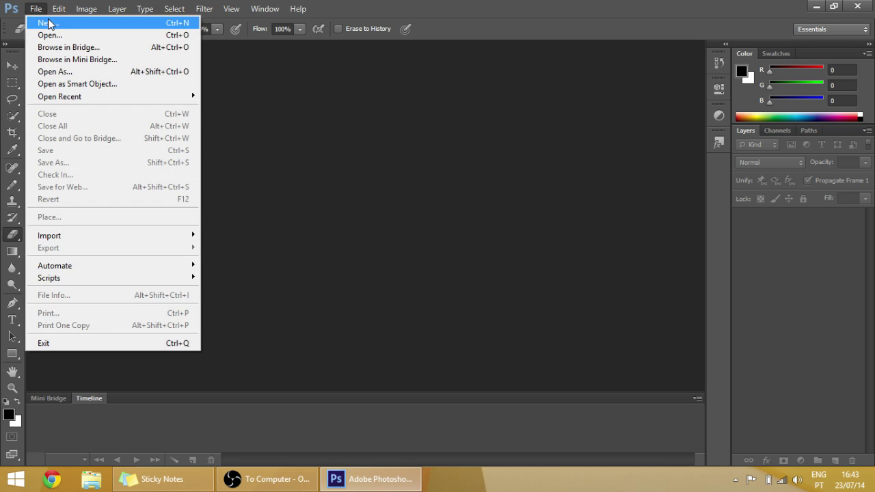
pyautogui.click(49, 24)
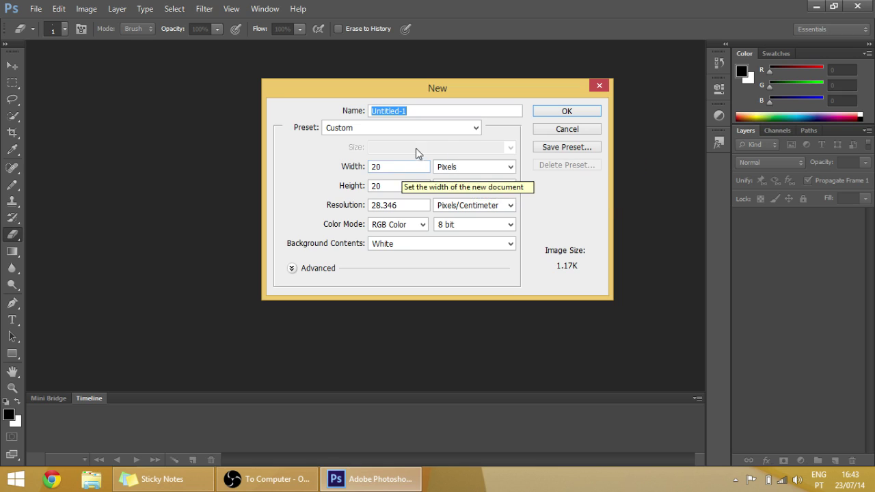
pyautogui.click(395, 171)
pyautogui.doubleClick(394, 172)
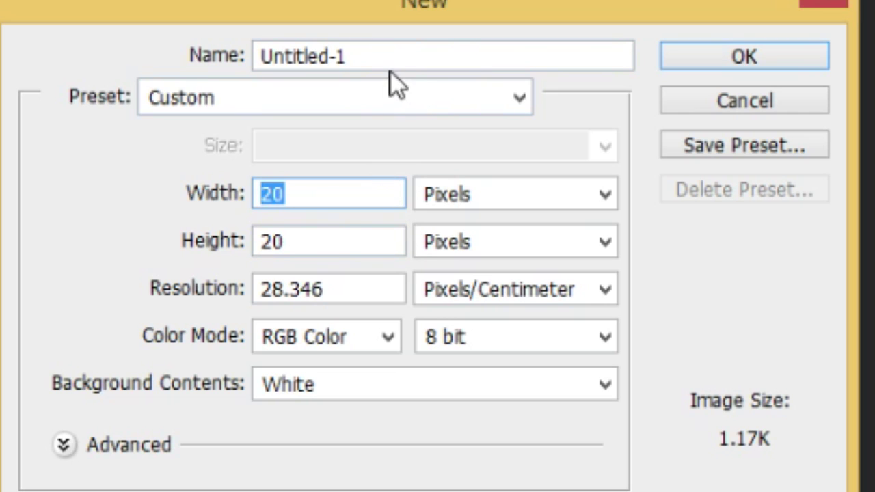
pyautogui.moveTo(391, 68); pyautogui.dragTo(24, 62)
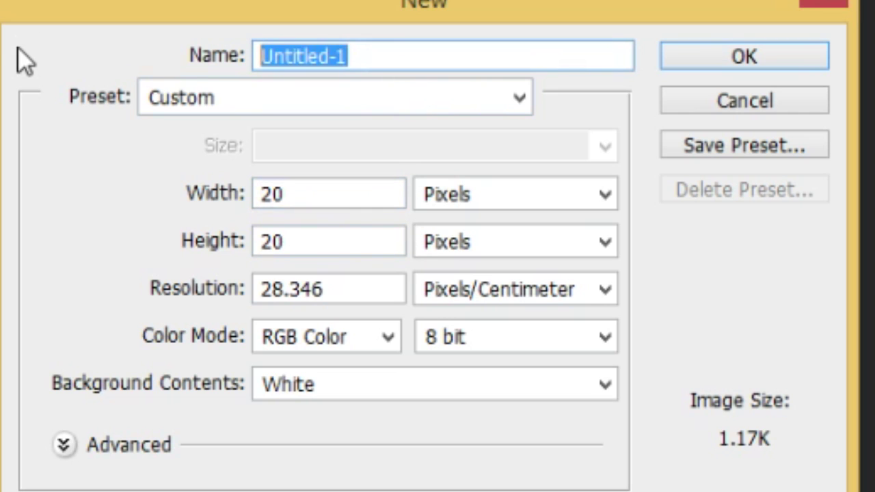
pyautogui.write('hero')
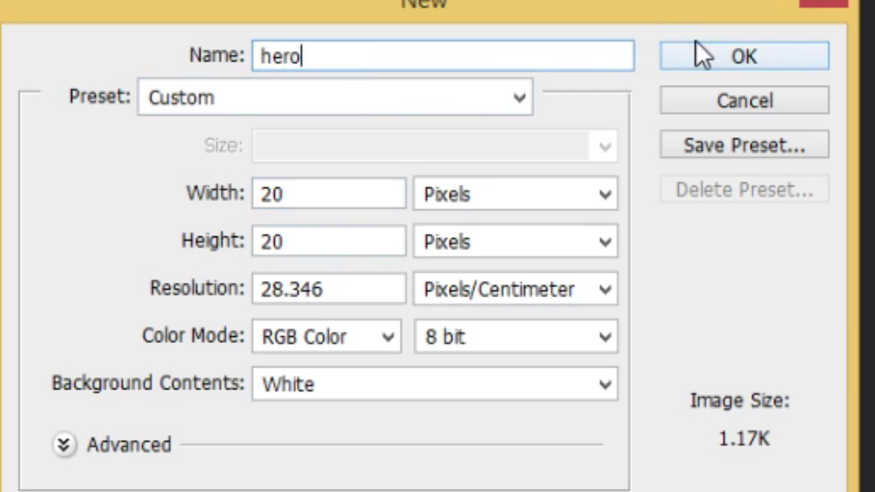
pyautogui.click(698, 49)
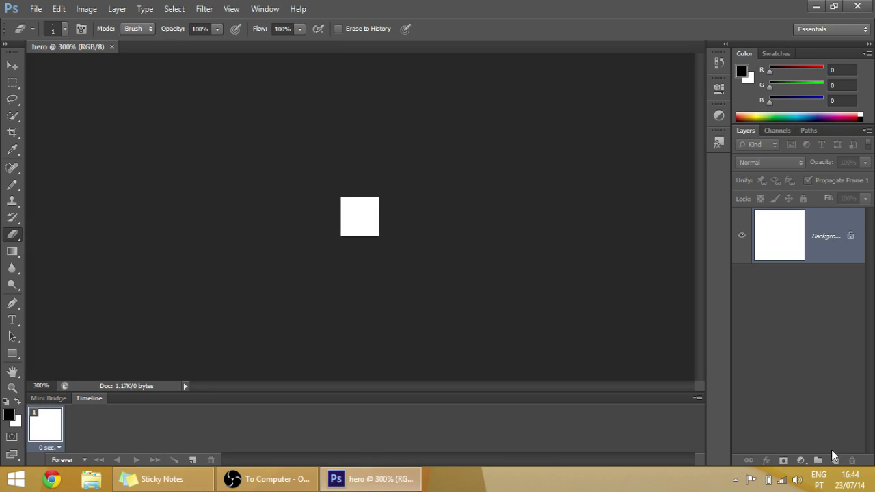
# Add an empty layer, delete the white Background, and zoom the canvas to 1600%
pyautogui.click(835, 460)
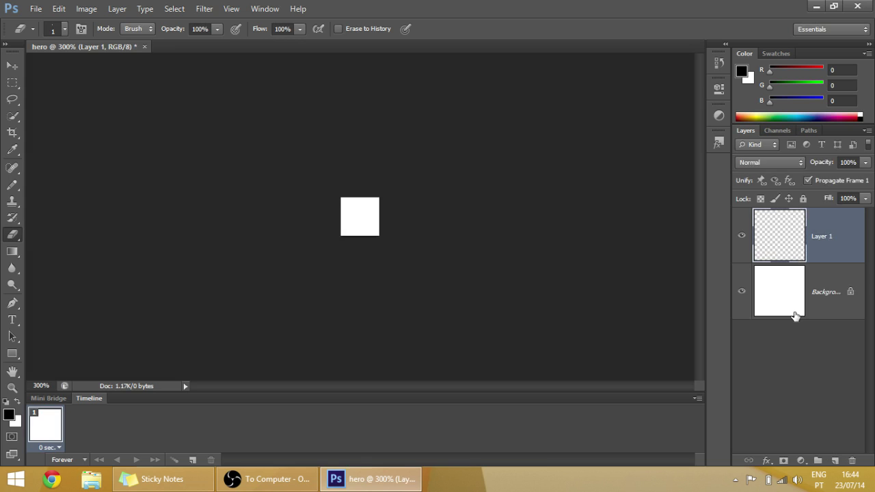
pyautogui.click(794, 313)
pyautogui.press('Delete')
pyautogui.click(352, 214)
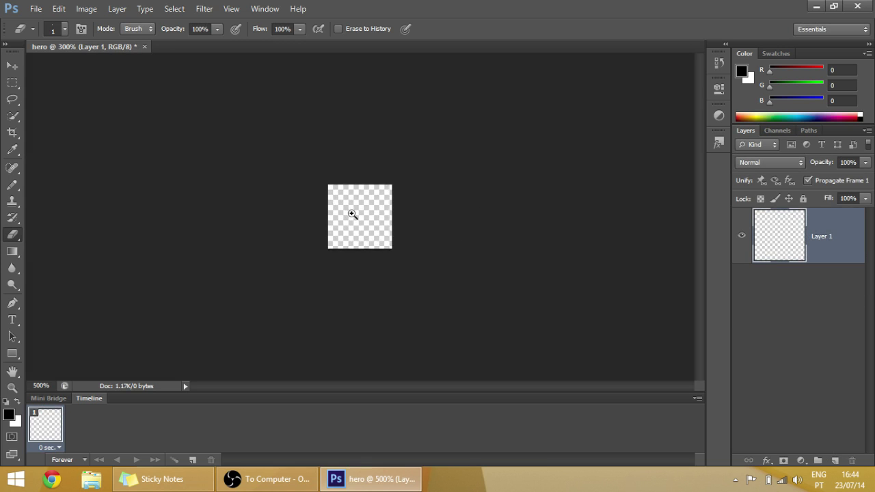
pyautogui.click(352, 214)
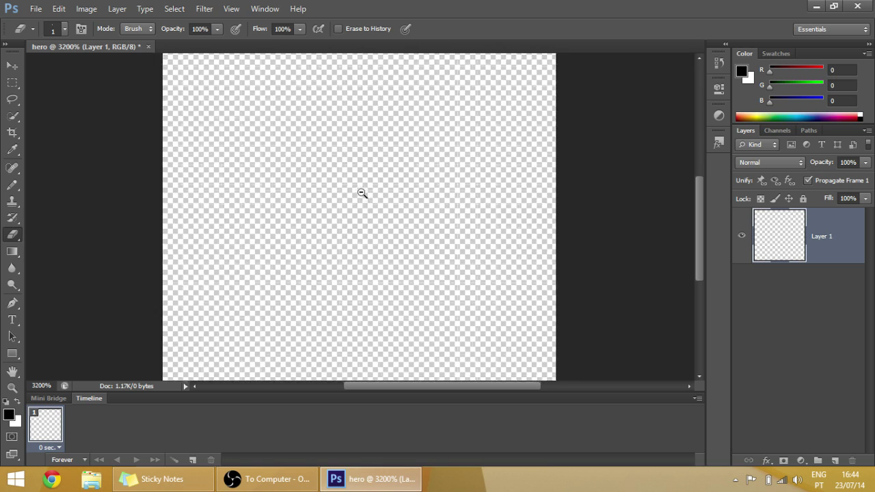
pyautogui.keyDown('alt'); pyautogui.click(361, 192); pyautogui.keyUp('alt')
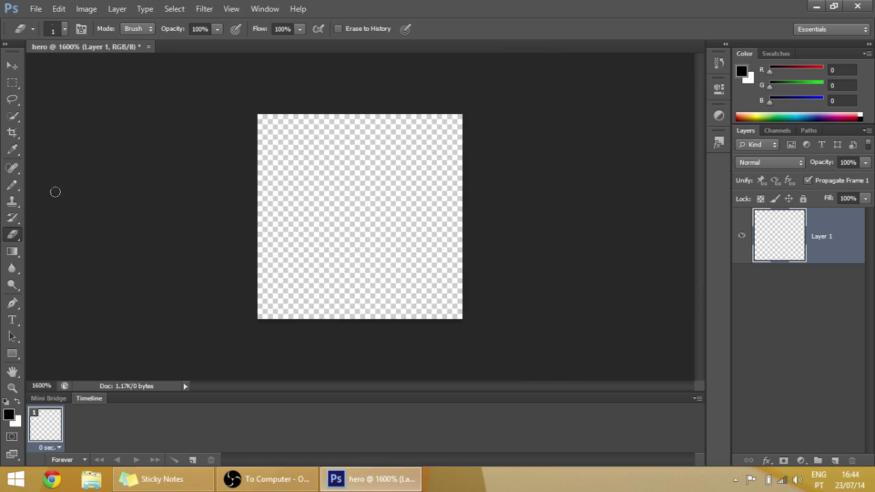
# Draw the black hero's body and legs with the Pencil, then add two white eyes
pyautogui.click(13, 185)
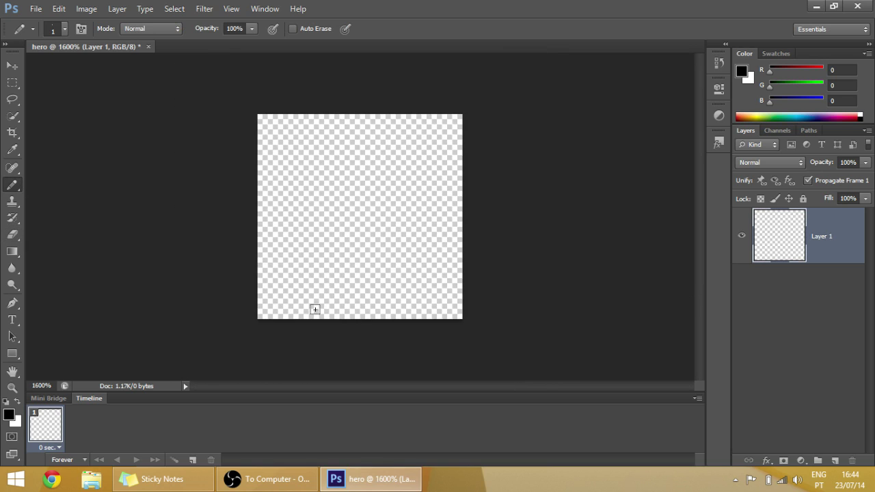
pyautogui.moveTo(410, 294)
pyautogui.mouseDown()
pyautogui.moveTo(400, 295)
pyautogui.moveTo(396, 248)
pyautogui.mouseUp()
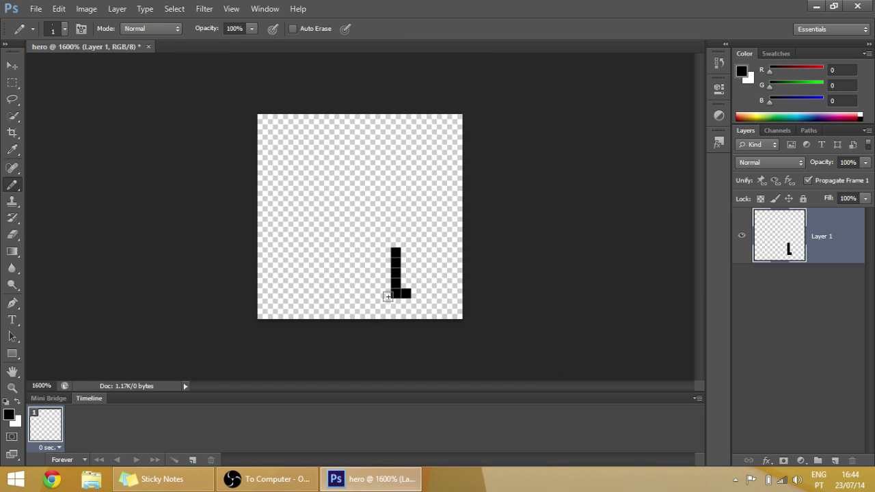
pyautogui.moveTo(371, 294)
pyautogui.mouseDown()
pyautogui.moveTo(364, 251)
pyautogui.moveTo(401, 234)
pyautogui.moveTo(417, 197)
pyautogui.moveTo(385, 171)
pyautogui.moveTo(370, 171)
pyautogui.moveTo(352, 209)
pyautogui.moveTo(356, 228)
pyautogui.moveTo(346, 207)
pyautogui.moveTo(351, 179)
pyautogui.moveTo(363, 171)
pyautogui.moveTo(396, 183)
pyautogui.moveTo(411, 207)
pyautogui.moveTo(383, 228)
pyautogui.moveTo(366, 229)
pyautogui.moveTo(364, 210)
pyautogui.moveTo(379, 215)
pyautogui.moveTo(395, 202)
pyautogui.moveTo(377, 181)
pyautogui.moveTo(366, 187)
pyautogui.moveTo(385, 182)
pyautogui.moveTo(373, 204)
pyautogui.moveTo(362, 190)
pyautogui.moveTo(379, 225)
pyautogui.mouseUp()
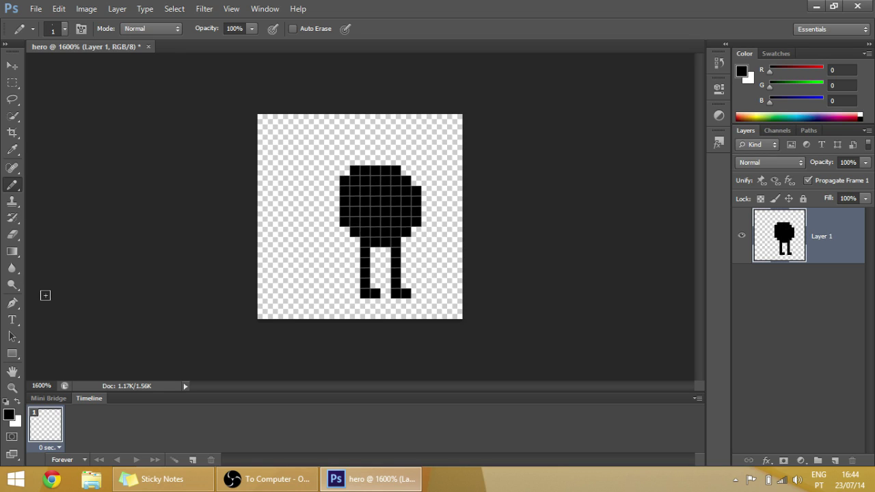
pyautogui.press('x')
pyautogui.click(395, 191)
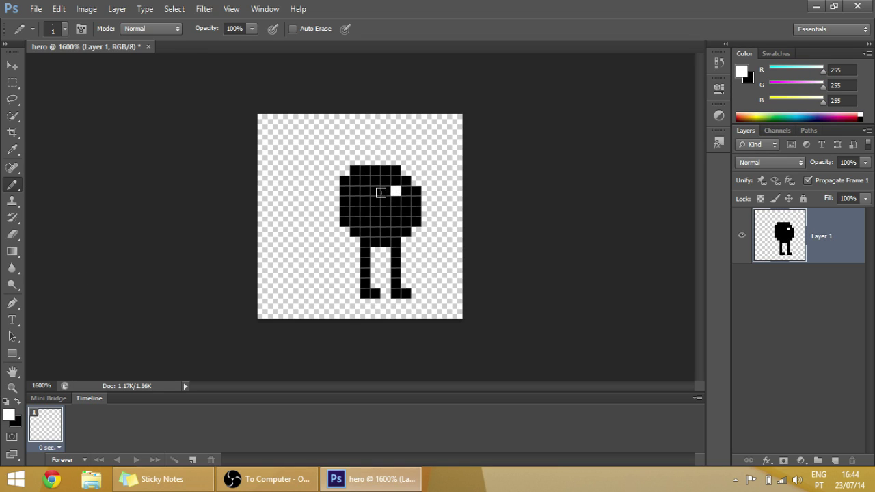
pyautogui.click(375, 190)
# Duplicate Layer 1, hide the original, and erase the copy's right foot
pyautogui.hotkey('ctrl', 'j')
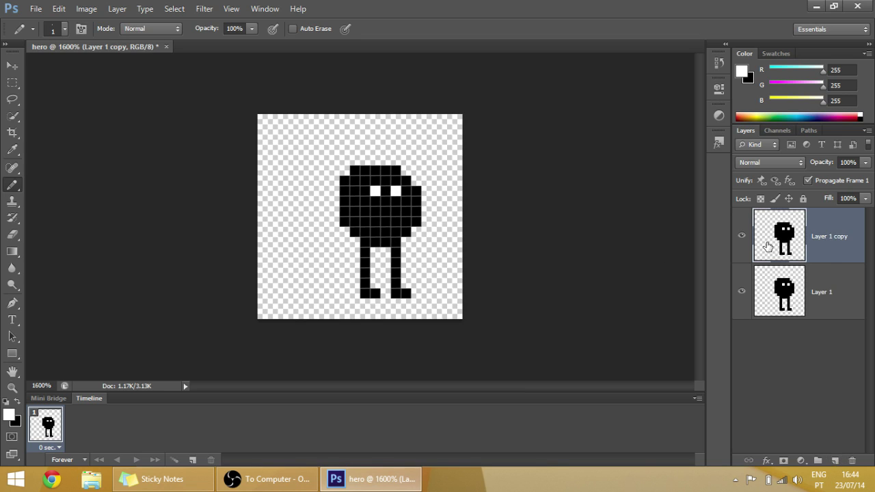
pyautogui.click(742, 292)
pyautogui.scroll(2, 406, 297)
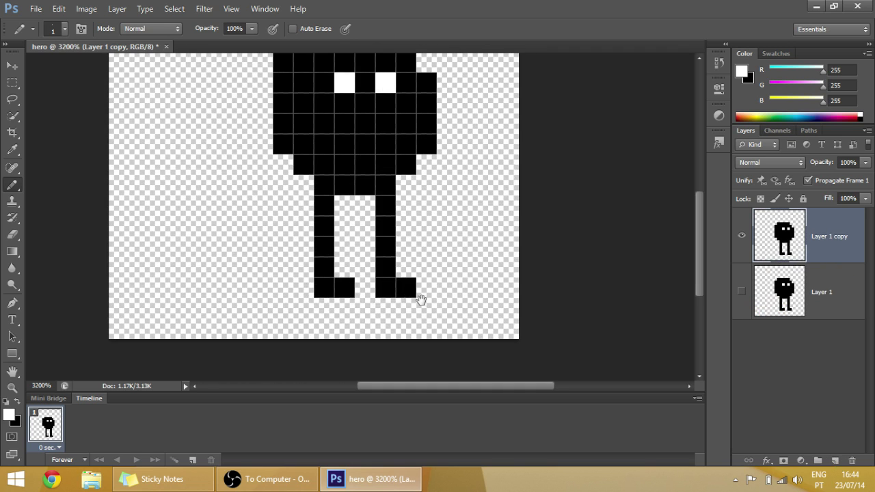
pyautogui.press('x')
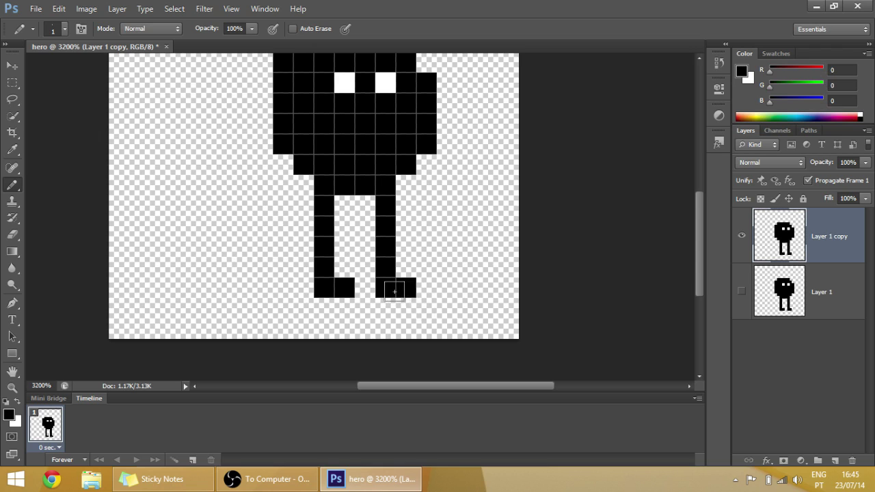
pyautogui.click(13, 235)
pyautogui.moveTo(400, 284)
pyautogui.mouseDown()
pyautogui.moveTo(387, 287)
pyautogui.moveTo(404, 284)
pyautogui.mouseUp()
# Redraw the right foot in black one pixel higher, then zoom back out
pyautogui.press('x')
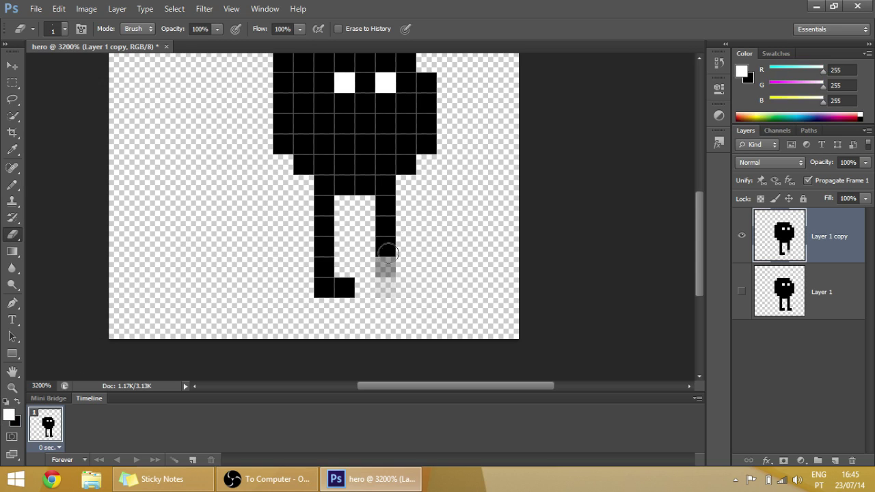
pyautogui.click(13, 184)
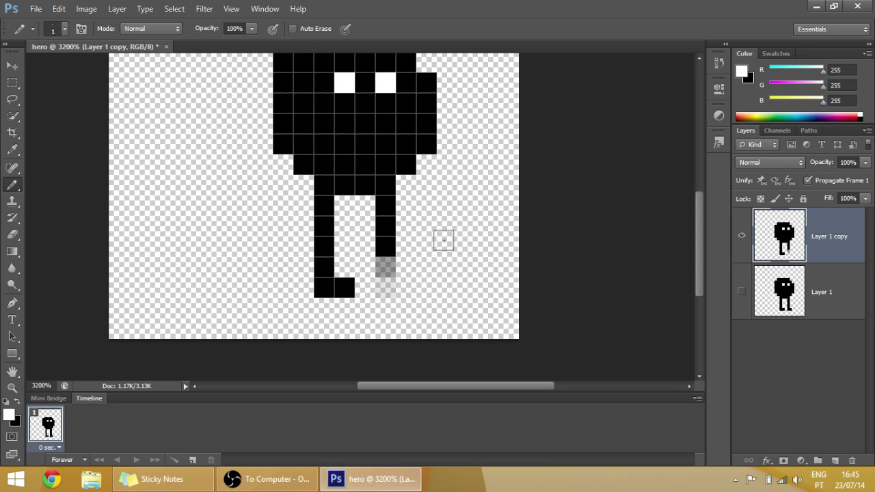
pyautogui.click(386, 266)
pyautogui.press('x')
pyautogui.click(421, 267)
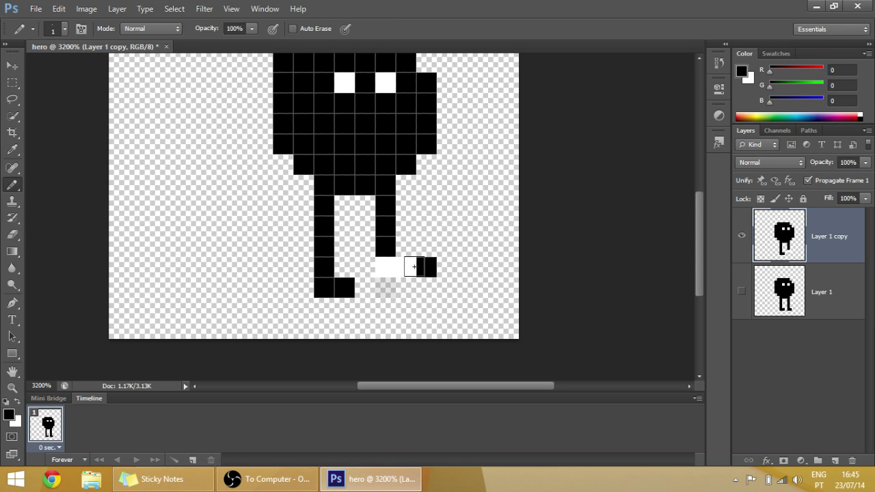
pyautogui.hotkey('ctrl', 'z')
pyautogui.moveTo(410, 267); pyautogui.dragTo(386, 267)
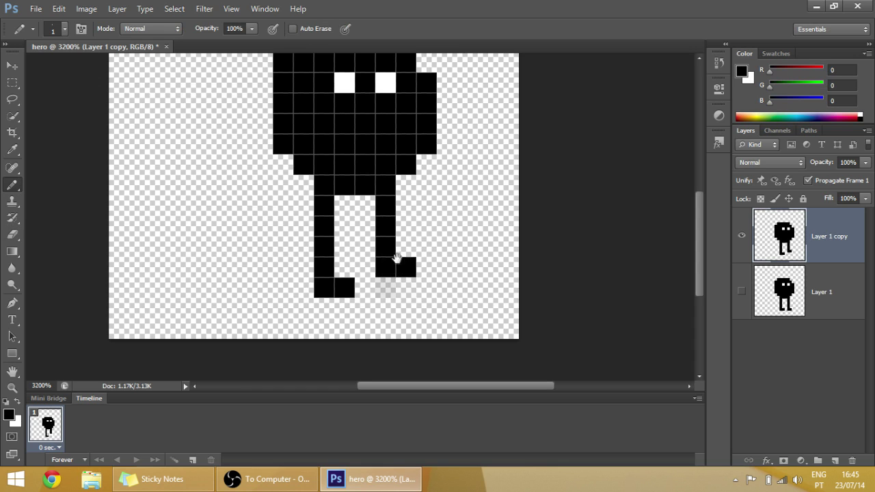
pyautogui.hotkey('ctrl', '-')
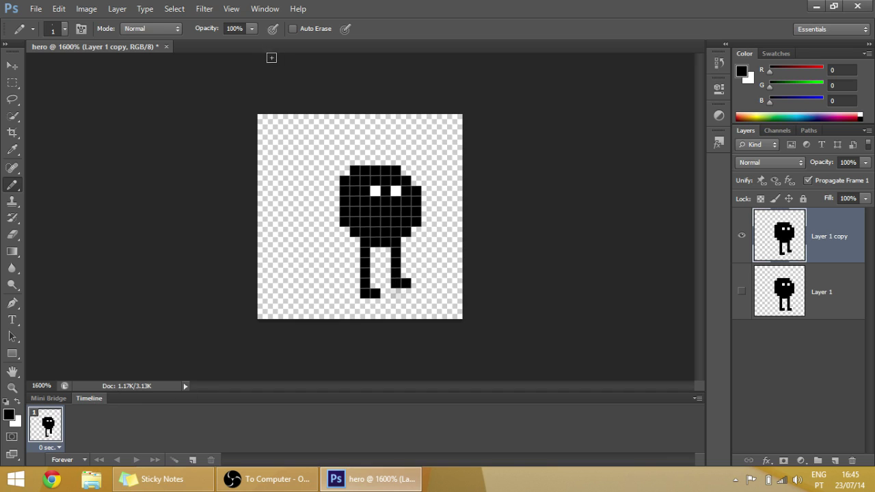
# Duplicate the first Timeline frame to create a second animation frame
pyautogui.click(267, 9)
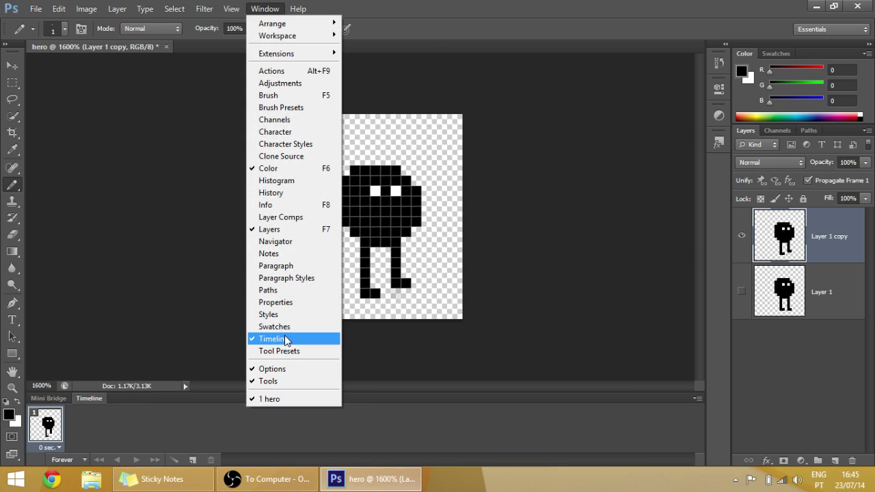
pyautogui.click(109, 428)
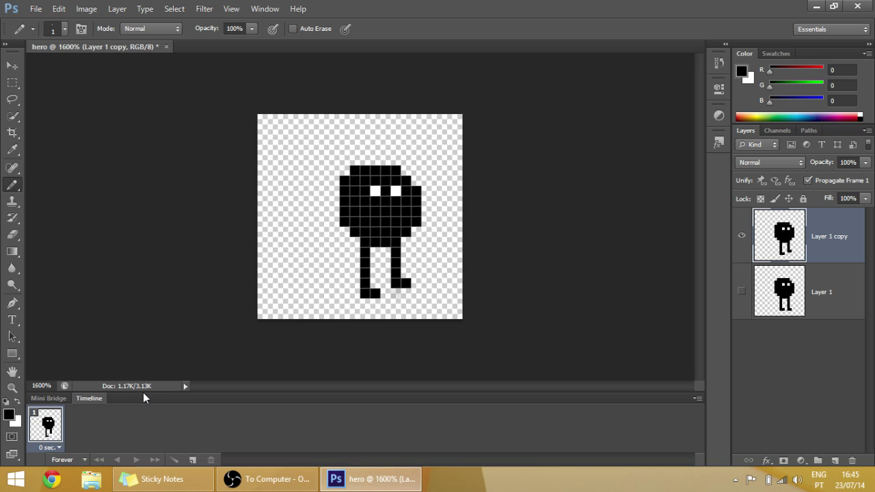
pyautogui.click(192, 460)
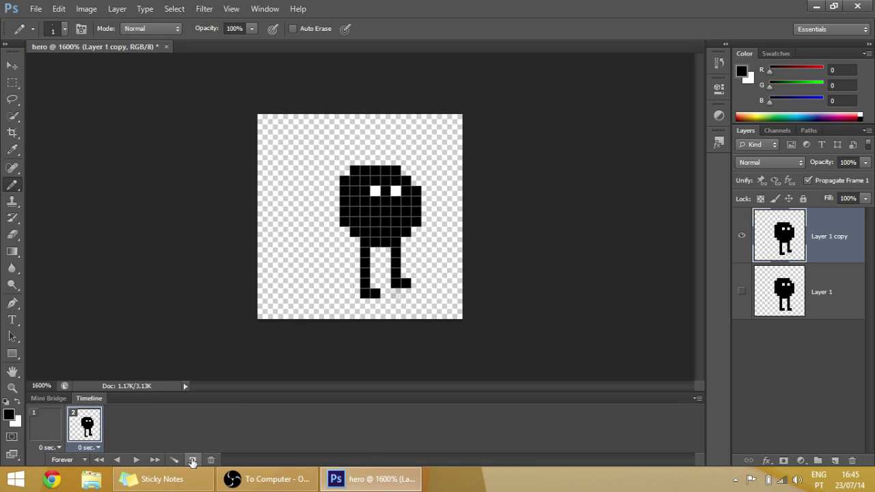
pyautogui.click(49, 425)
pyautogui.click(82, 430)
pyautogui.click(59, 431)
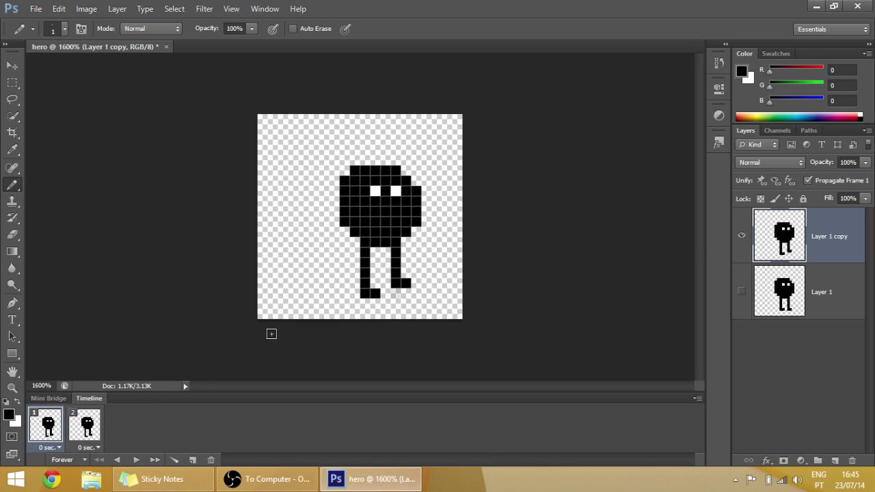
pyautogui.click(79, 427)
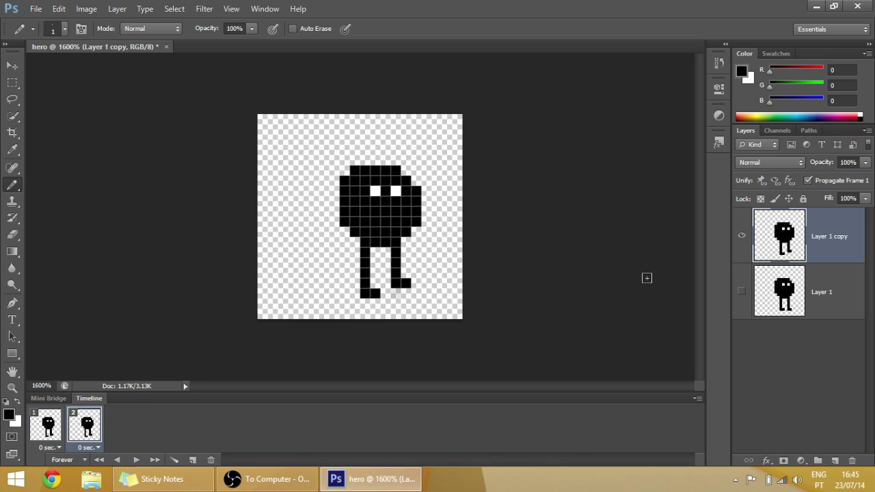
pyautogui.click(54, 412)
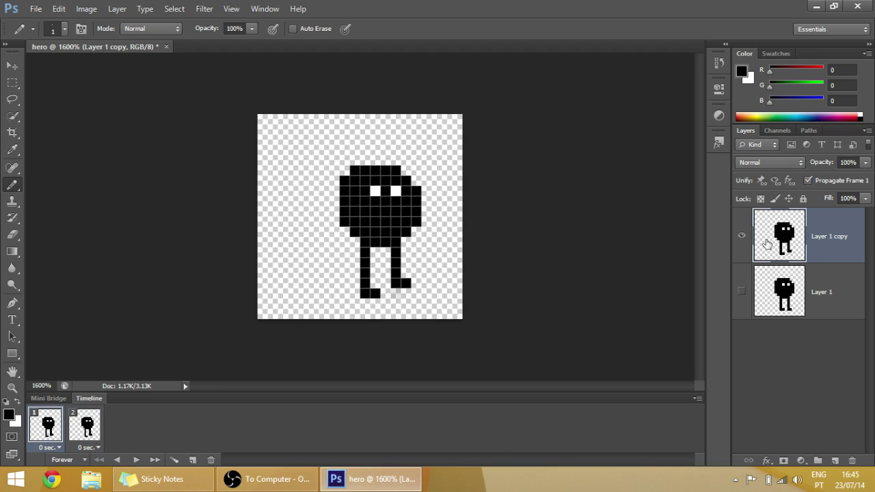
pyautogui.click(87, 424)
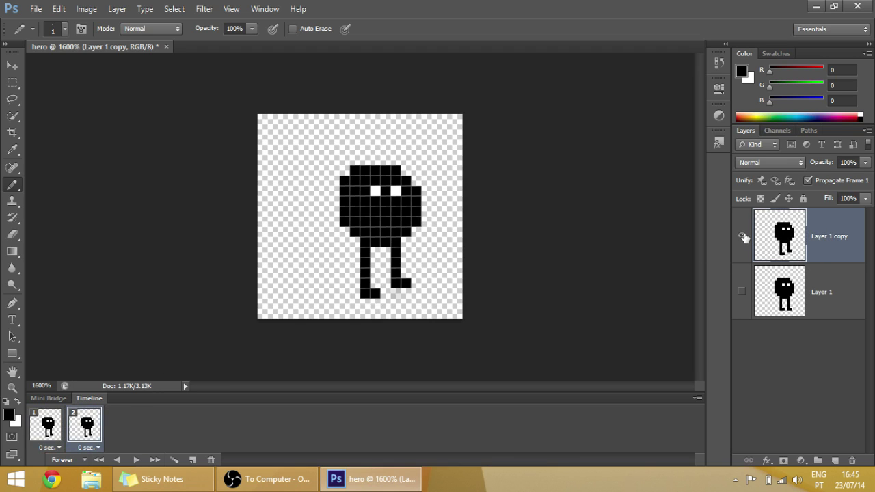
# In frame 2, hide Layer 1 copy and show Layer 1, then compare both frames
pyautogui.click(742, 236)
pyautogui.click(742, 292)
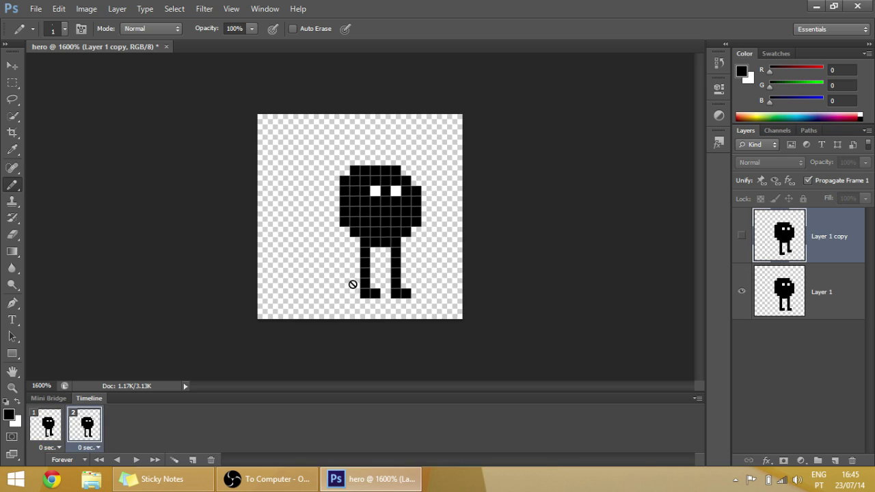
pyautogui.click(56, 426)
pyautogui.click(77, 429)
pyautogui.click(45, 425)
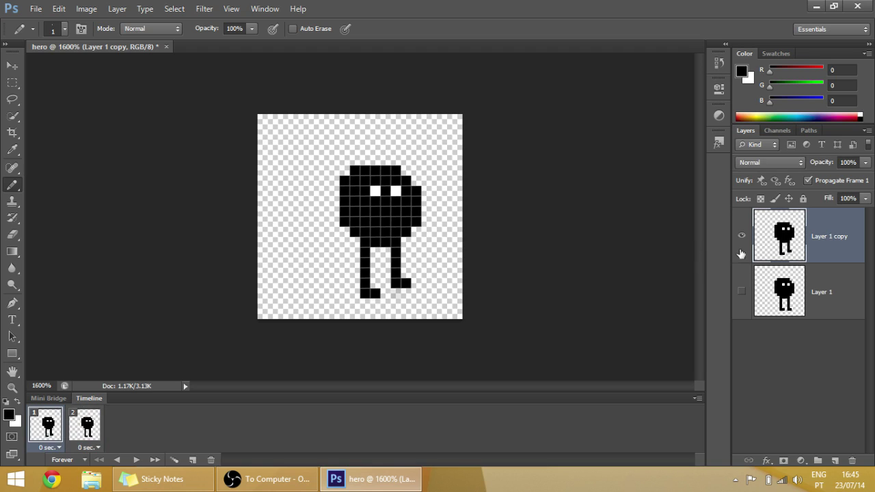
pyautogui.click(88, 431)
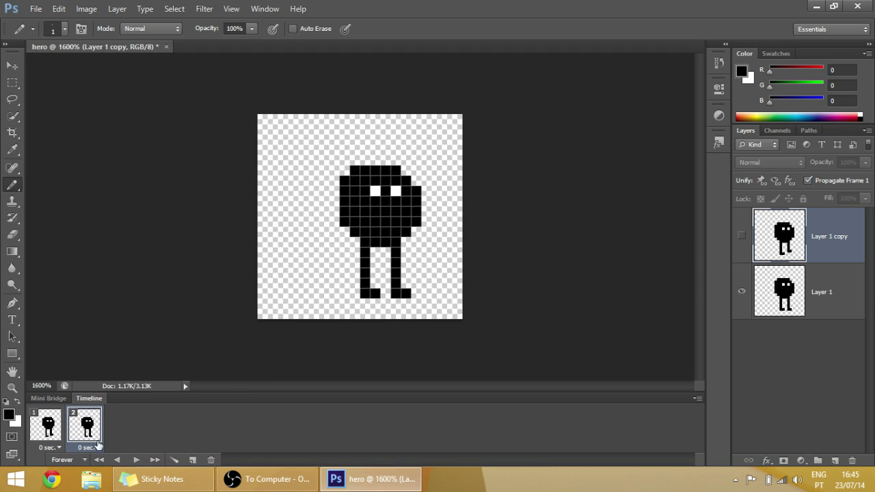
# Set frames 1 and 2 to a 0.2-second delay and play the walk loop to preview
pyautogui.click(60, 448)
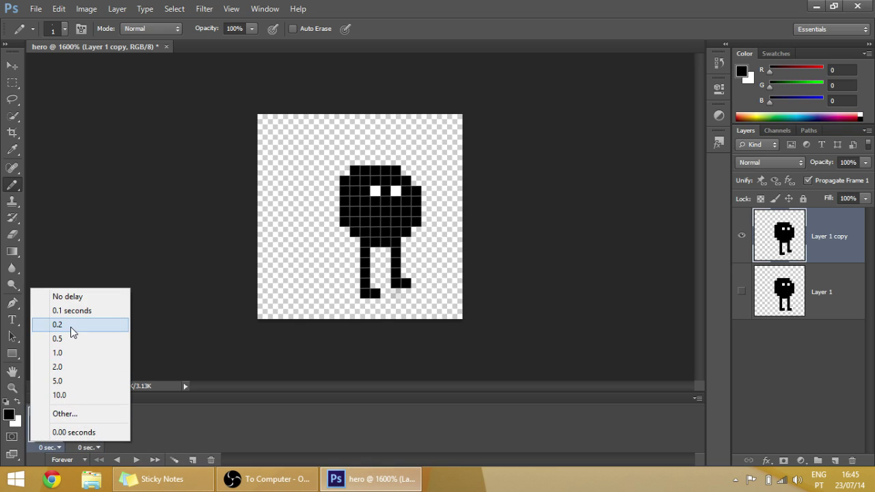
pyautogui.click(71, 324)
pyautogui.click(95, 448)
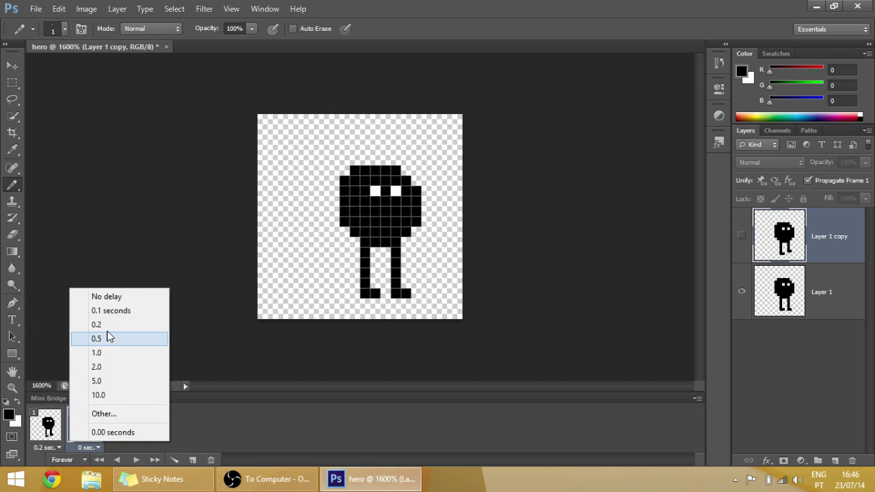
pyautogui.click(106, 326)
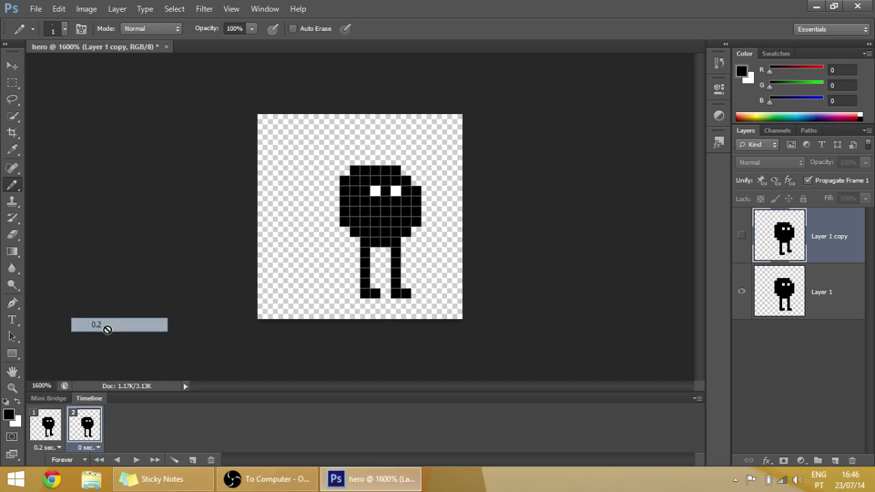
pyautogui.click(138, 460)
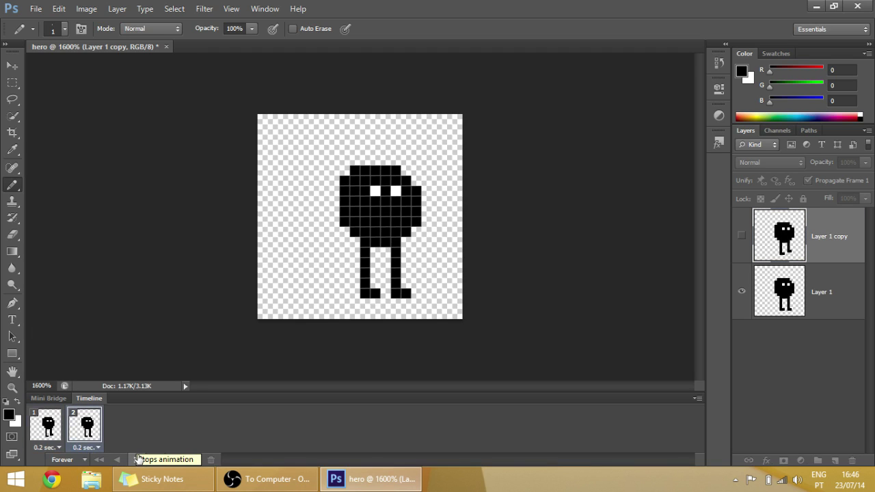
pyautogui.click(137, 459)
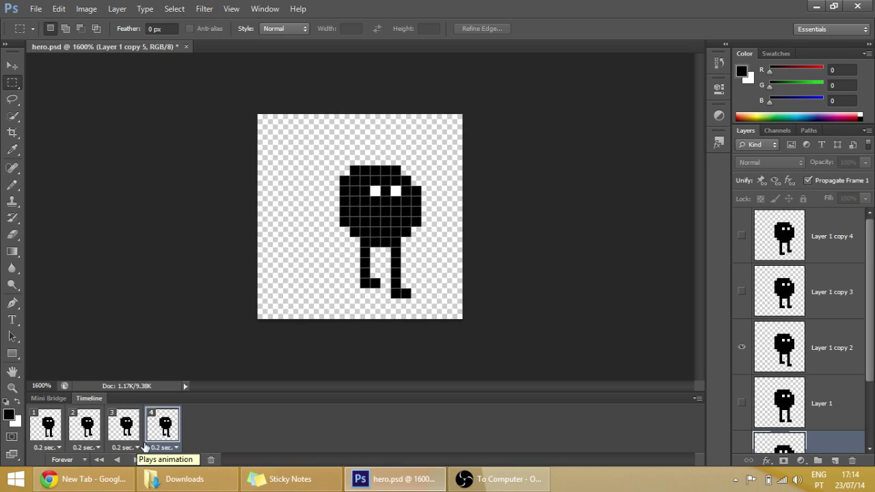
# Play and stop the four-frame walk, then quit Photoshop, saving hero.psd
pyautogui.click(137, 460)
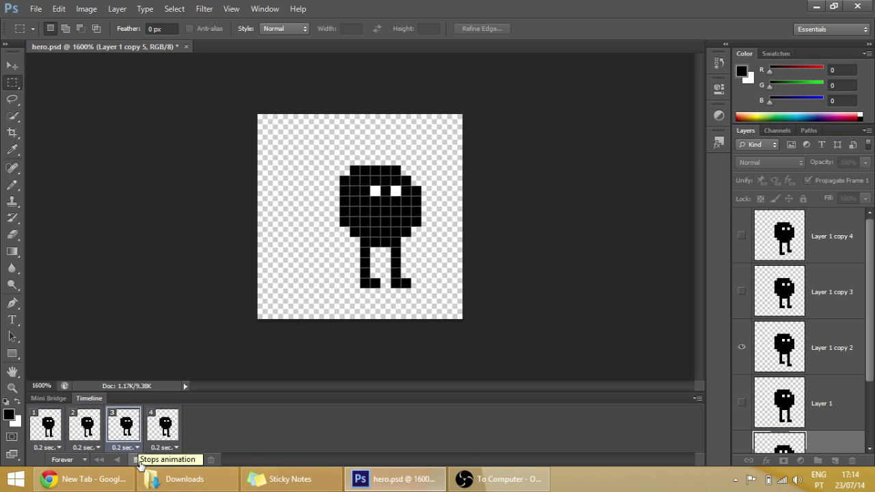
pyautogui.click(139, 460)
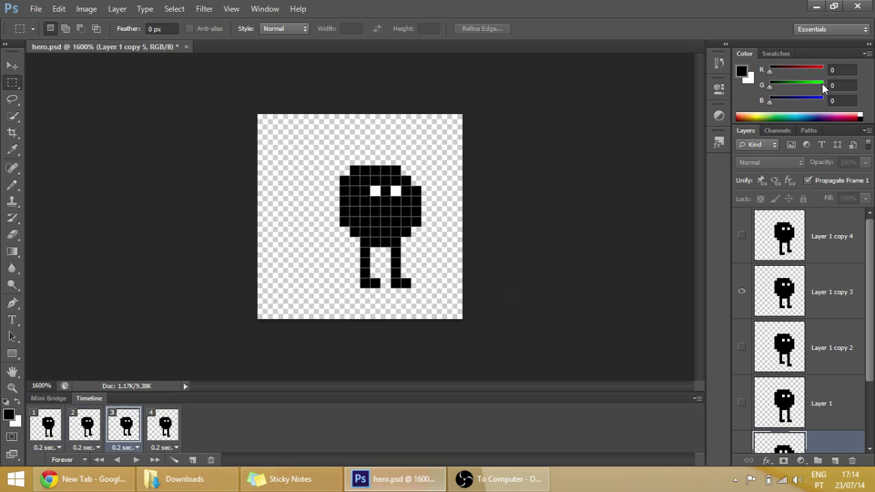
pyautogui.click(858, 7)
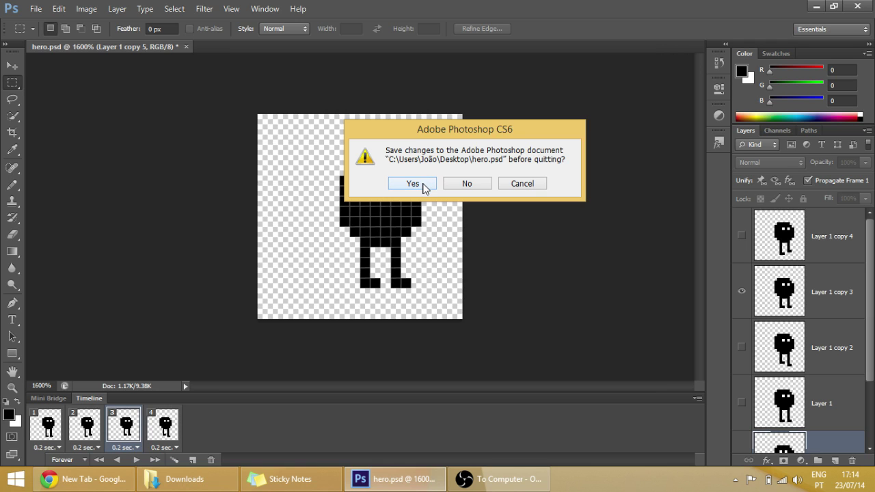
pyautogui.click(413, 184)
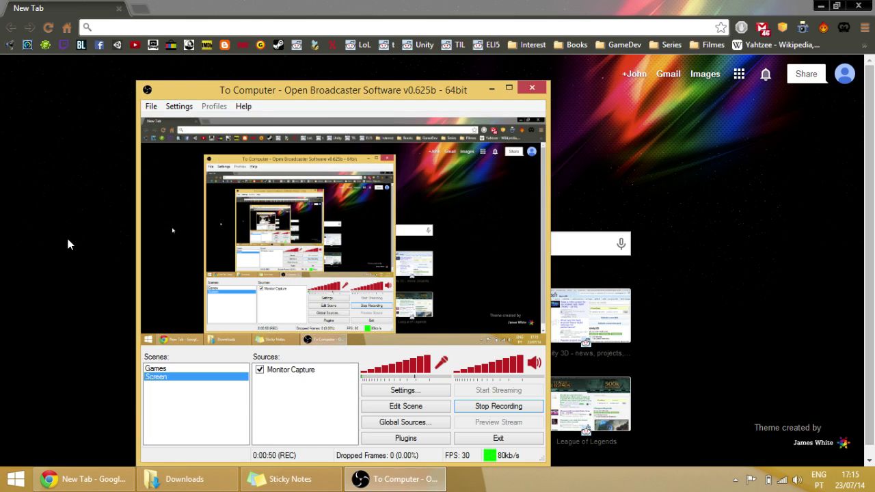
# Search Google for 'photoshop layers to sprite sheet' and open the gist.github.com result
pyautogui.click(68, 244)
pyautogui.click(288, 240)
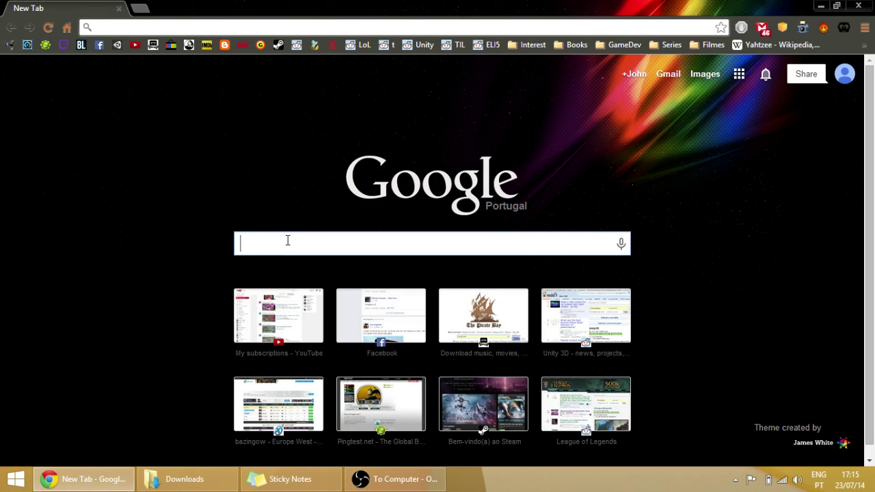
pyautogui.click(165, 28)
pyautogui.click(262, 240)
pyautogui.write('ps')
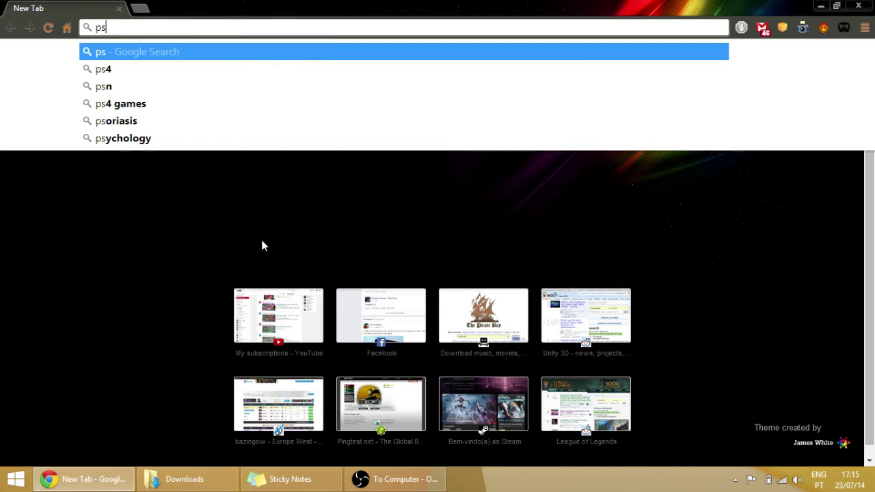
pyautogui.write('d')
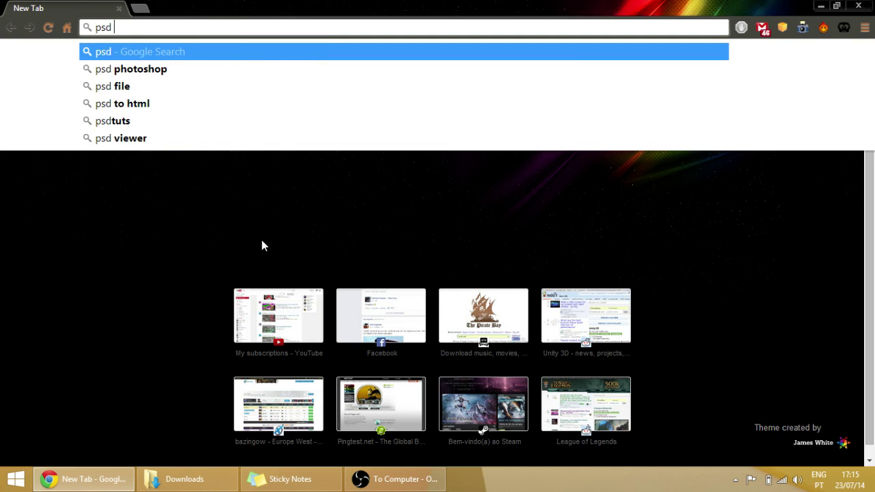
pyautogui.write('layer')
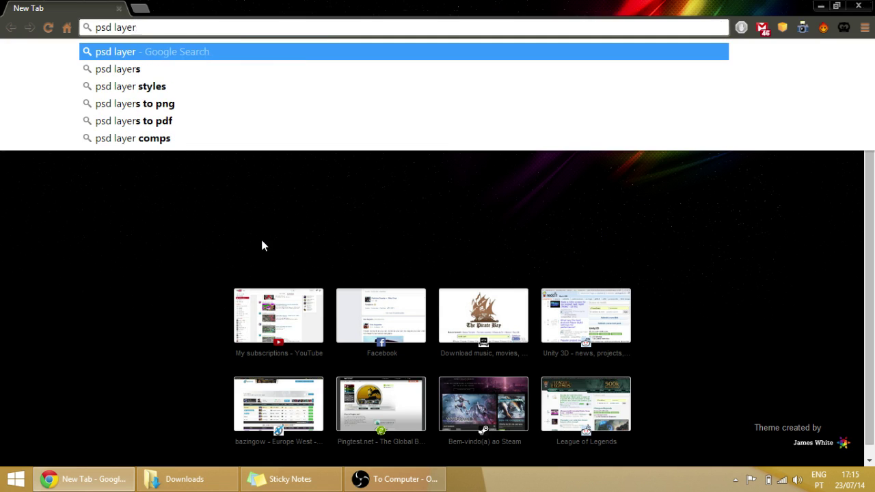
pyautogui.write('s to sprit')
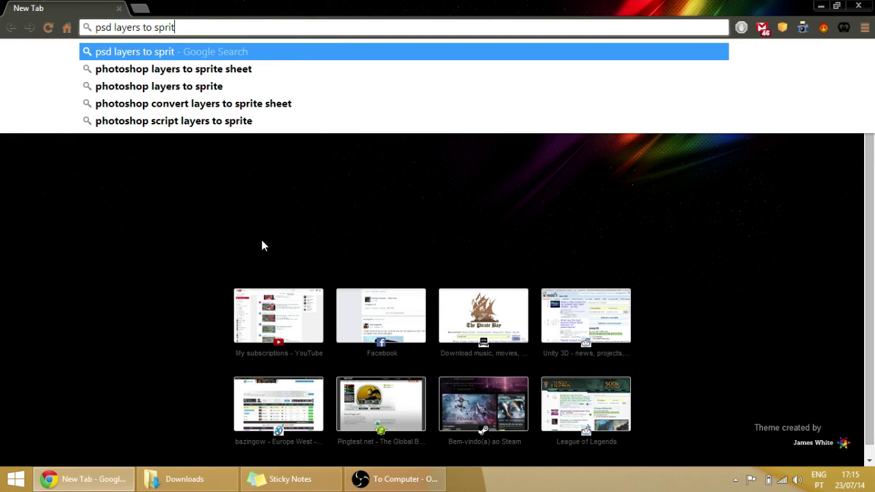
pyautogui.press('Down')
pyautogui.press('Return')
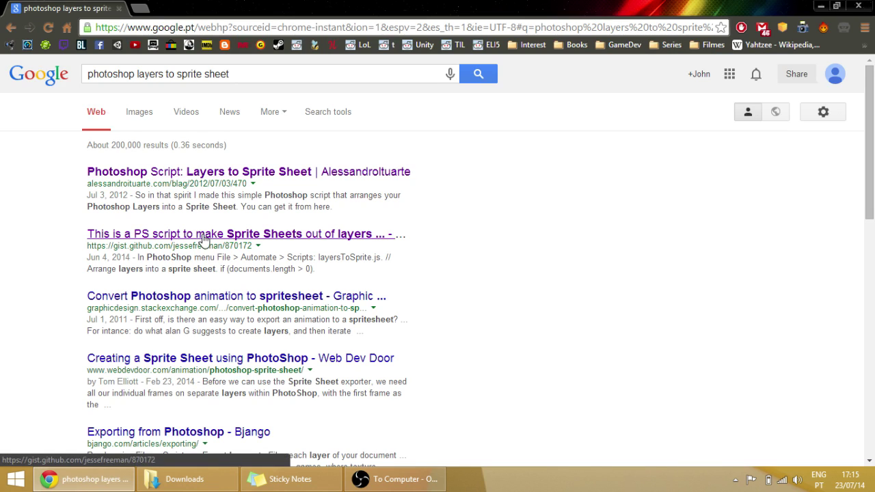
pyautogui.doubleClick(135, 247)
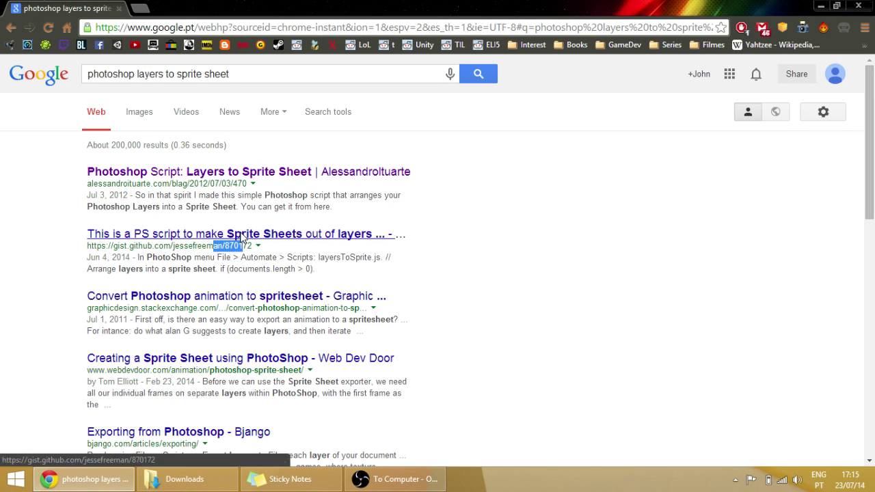
pyautogui.click(241, 235)
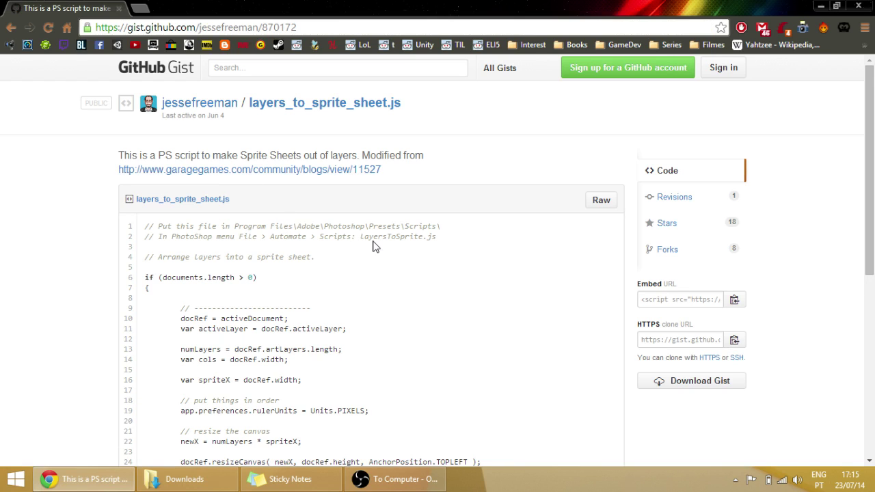
# Download layers_to_sprite_sheet.js as a .tar.gz archive and reveal it in Downloads
pyautogui.click(723, 387)
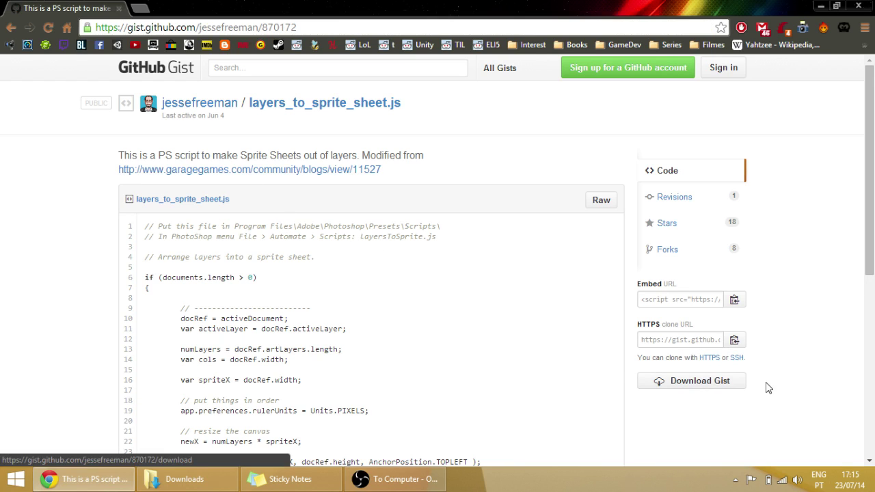
pyautogui.click(738, 387)
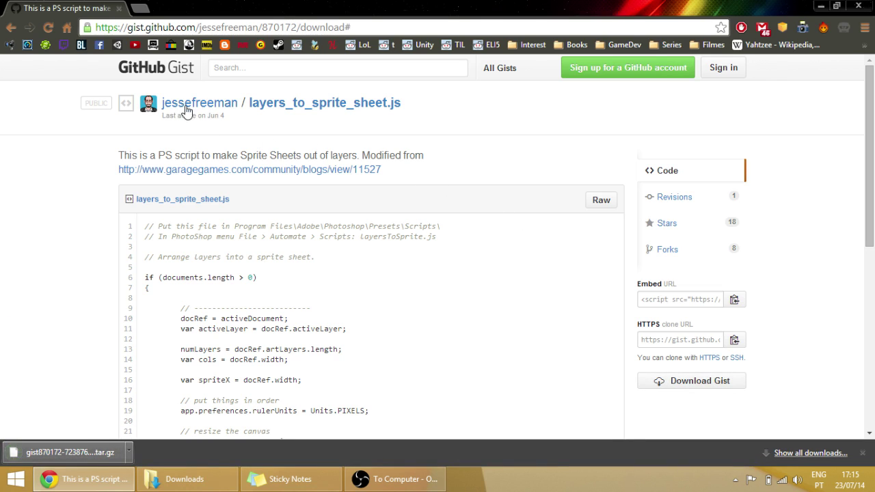
pyautogui.moveTo(161, 104); pyautogui.dragTo(413, 109)
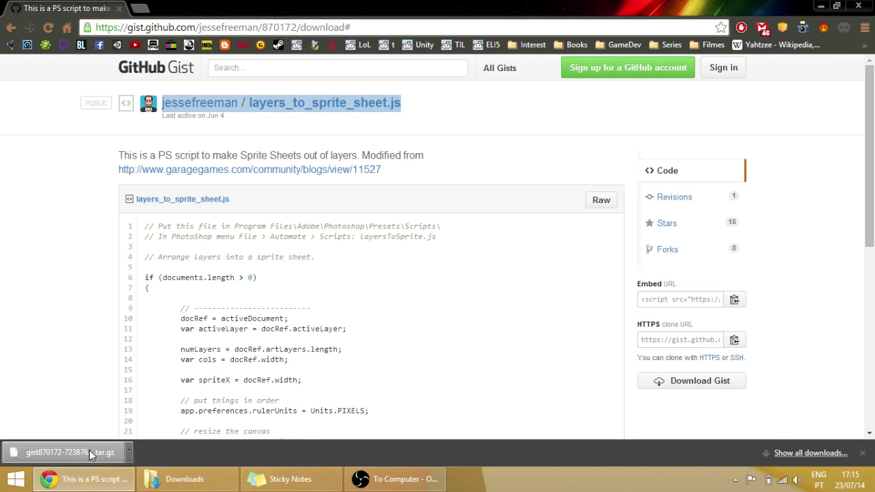
pyautogui.click(128, 452)
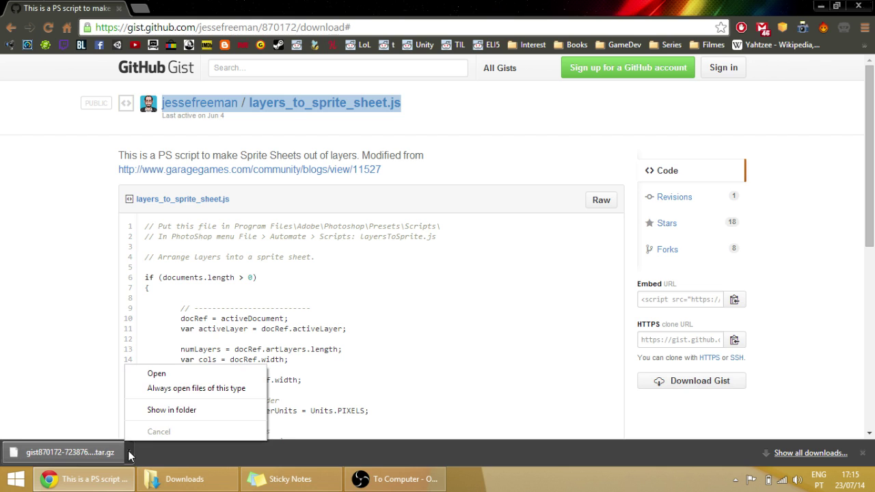
pyautogui.click(200, 408)
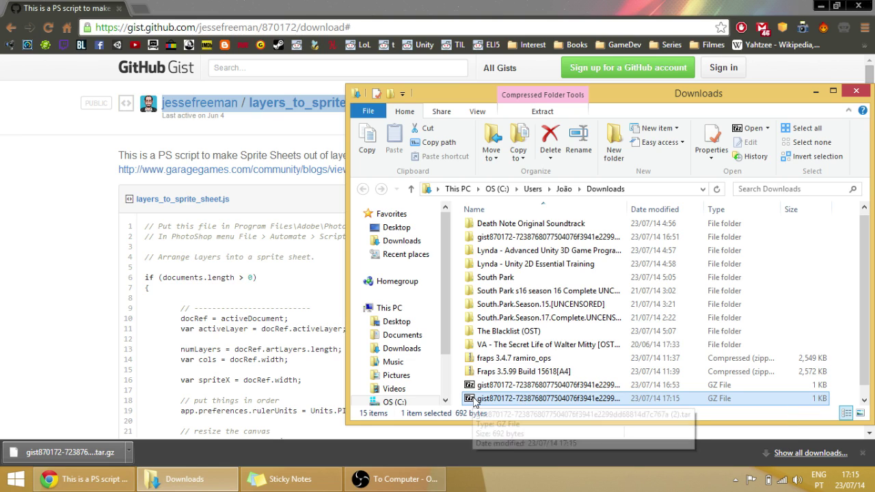
# Open the .tar.gz and inner .tar in 7-Zip down to layers_to_sprite_sheet.js, then return to Chrome
pyautogui.doubleClick(480, 401)
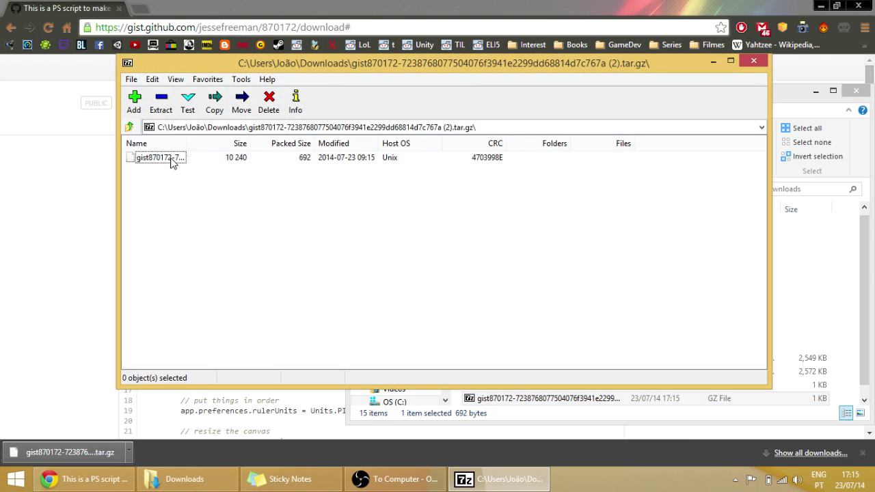
pyautogui.doubleClick(173, 160)
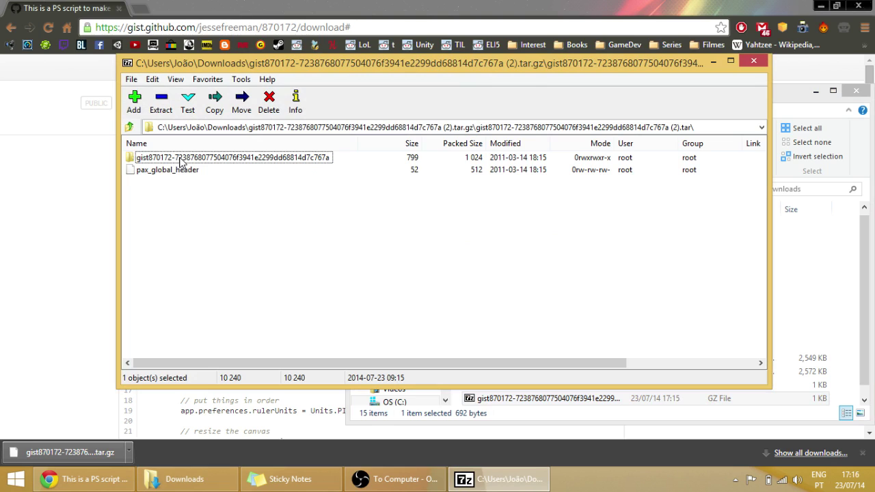
pyautogui.doubleClick(180, 160)
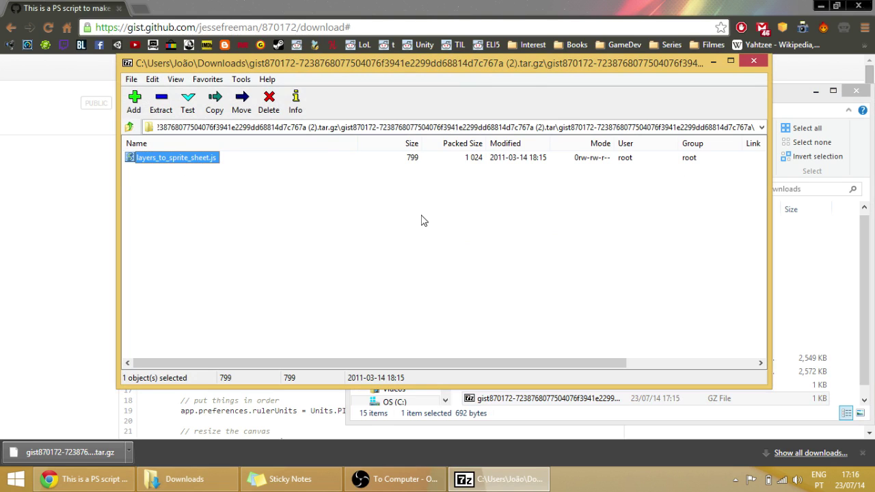
pyautogui.click(38, 219)
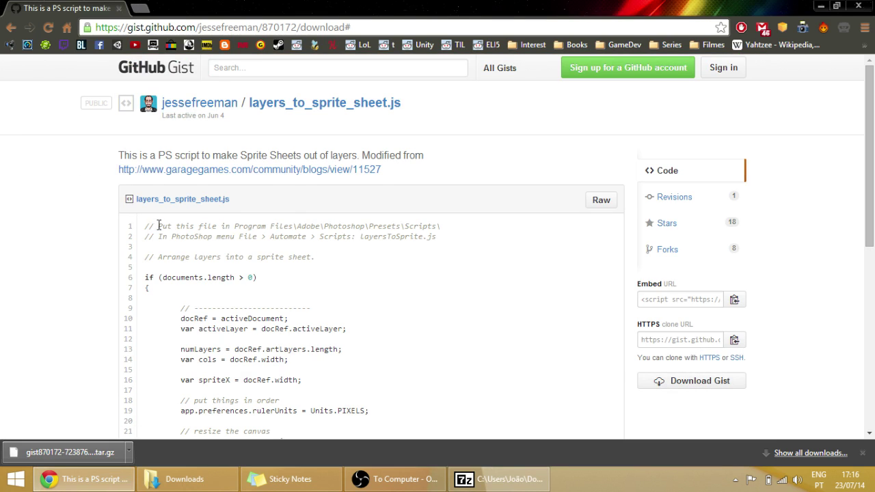
# Read the Presets\Scripts install path and File > Automate > Scripts usage, then open File Explorer
pyautogui.moveTo(158, 225); pyautogui.dragTo(332, 225)
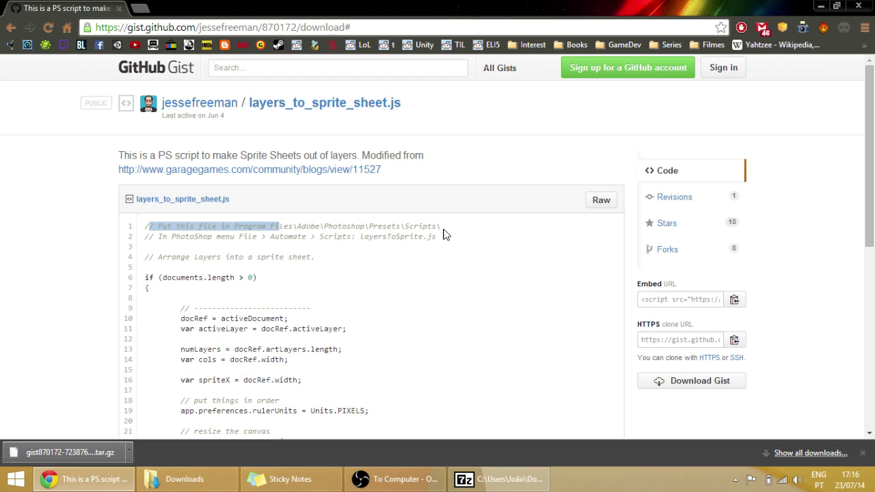
pyautogui.moveTo(443, 228)
pyautogui.mouseDown()
pyautogui.moveTo(270, 222)
pyautogui.moveTo(436, 231)
pyautogui.mouseUp()
pyautogui.tripleClick(229, 226)
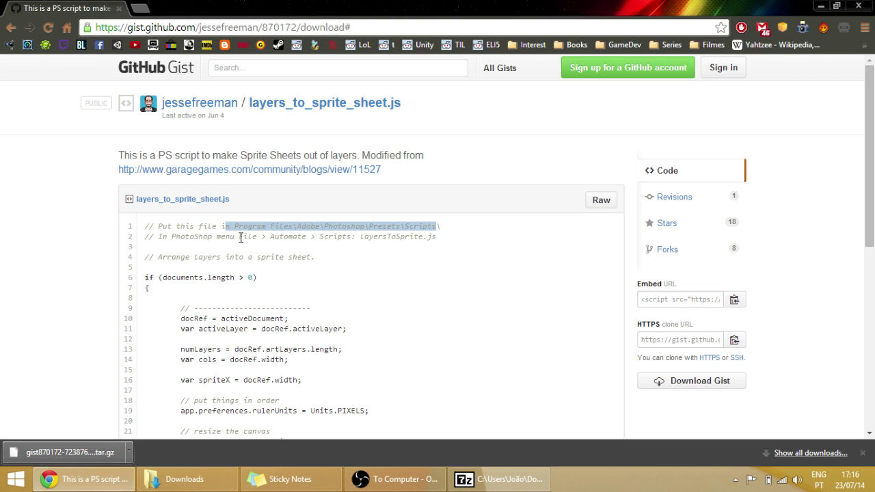
pyautogui.moveTo(239, 237); pyautogui.dragTo(361, 238)
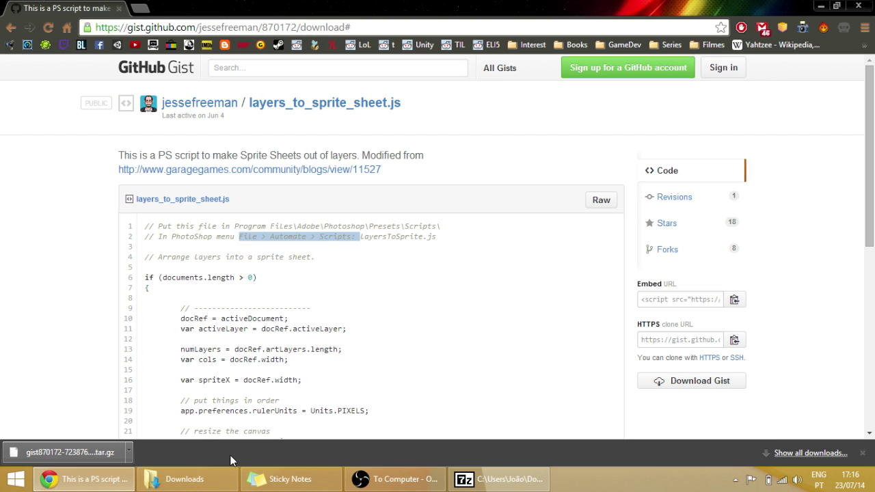
pyautogui.rightClick(181, 479)
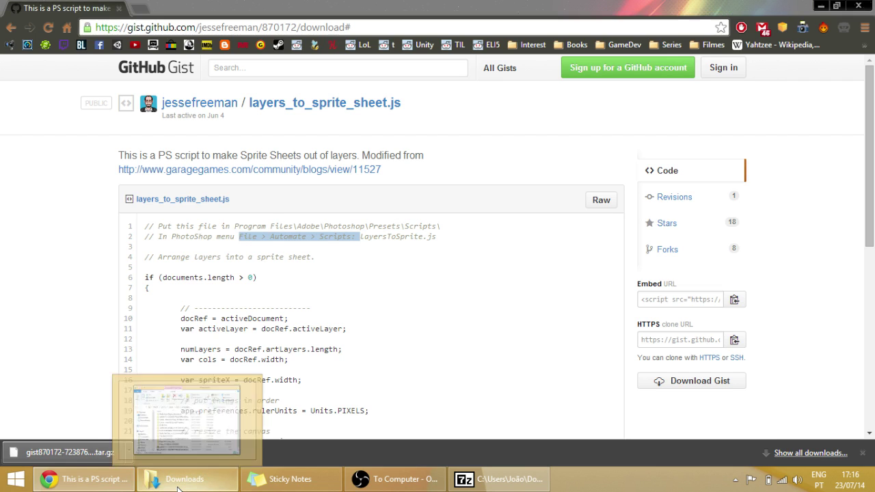
# Open a new File Explorer window and browse into Program Files on the OS (C:) drive
pyautogui.click(268, 294)
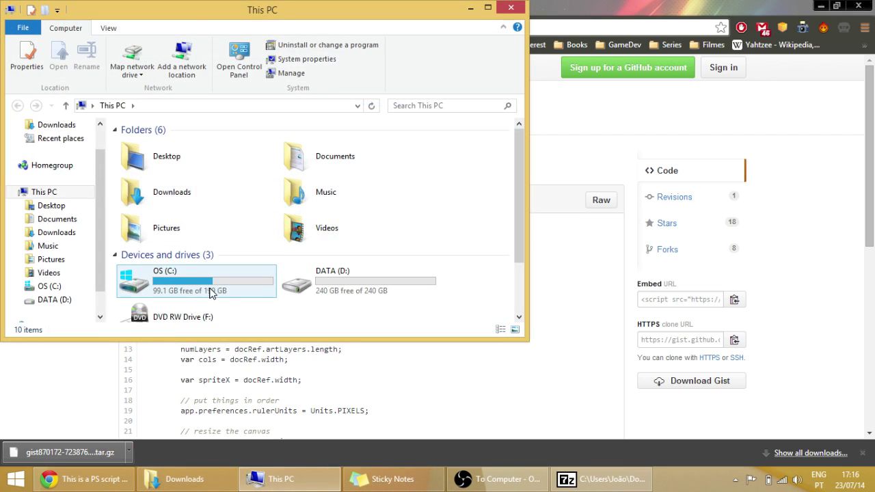
pyautogui.doubleClick(210, 293)
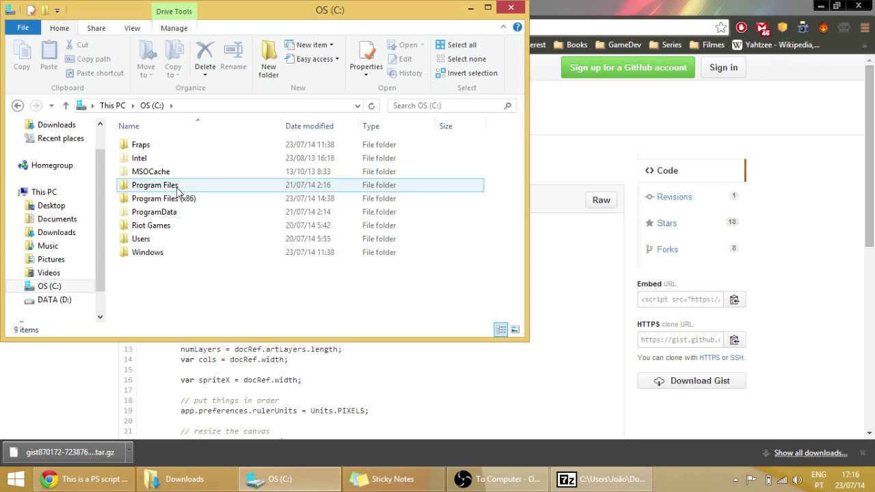
pyautogui.click(177, 188)
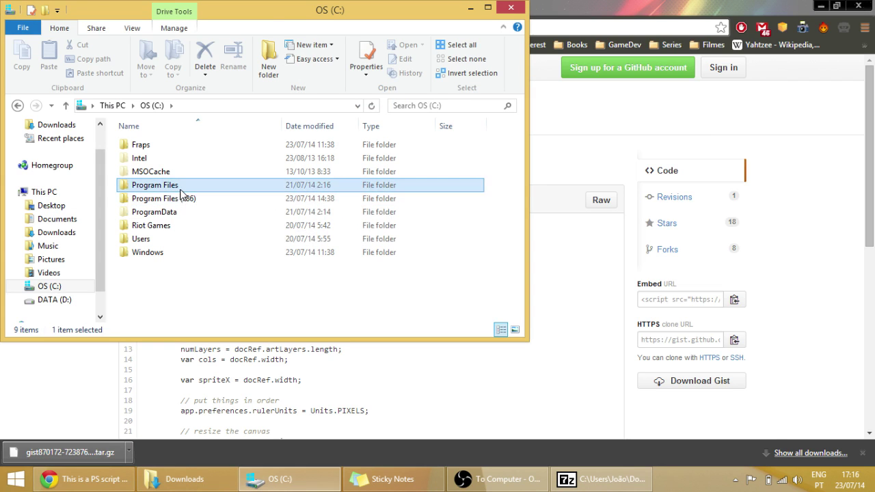
pyautogui.click(188, 203)
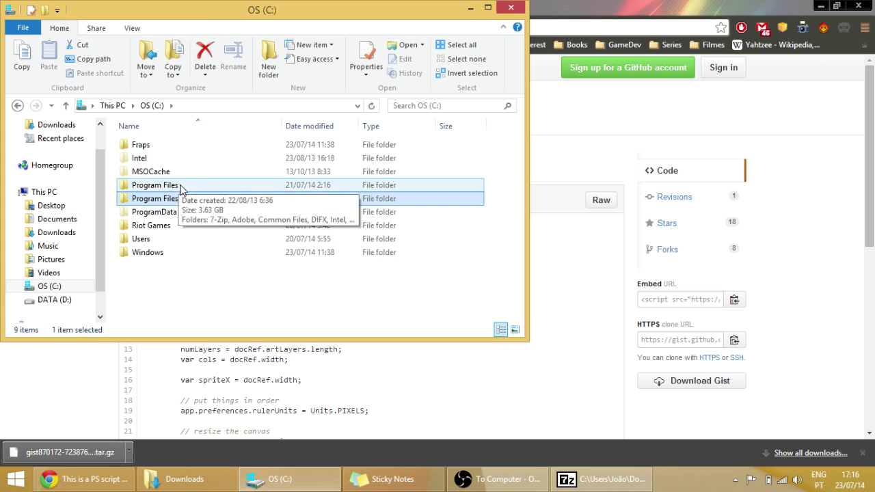
pyautogui.click(174, 188)
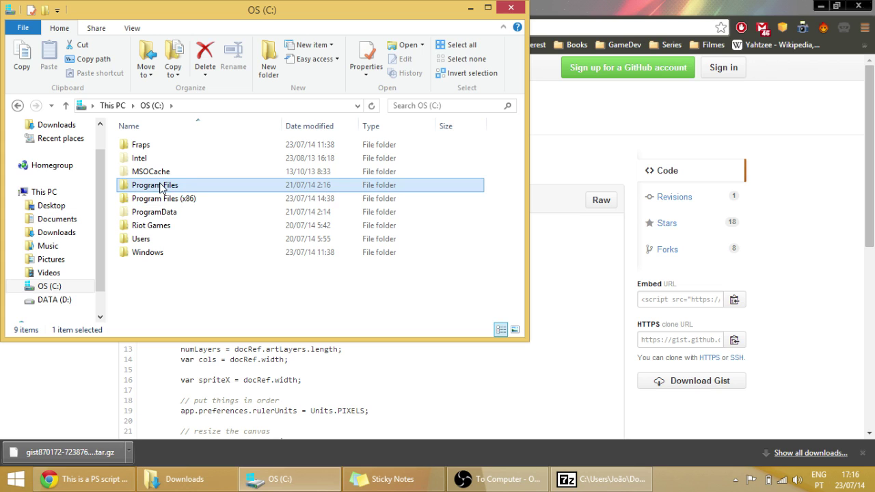
pyautogui.doubleClick(161, 187)
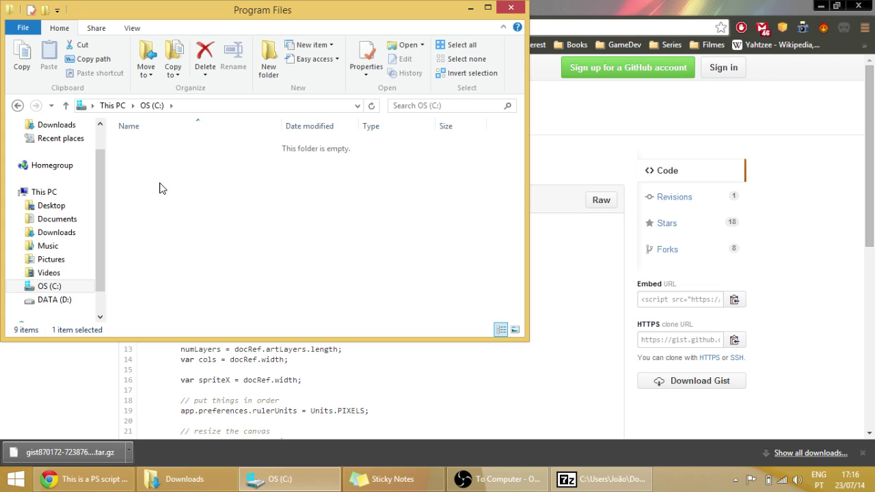
# Go through Adobe\Adobe Photoshop CS6 (64 Bit)\Presets into the Scripts folder
pyautogui.click(160, 187)
pyautogui.doubleClick(161, 161)
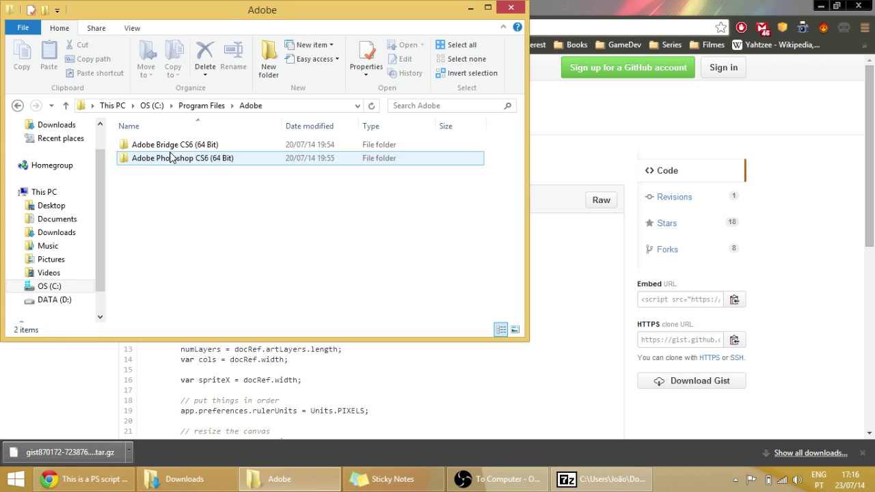
pyautogui.doubleClick(171, 158)
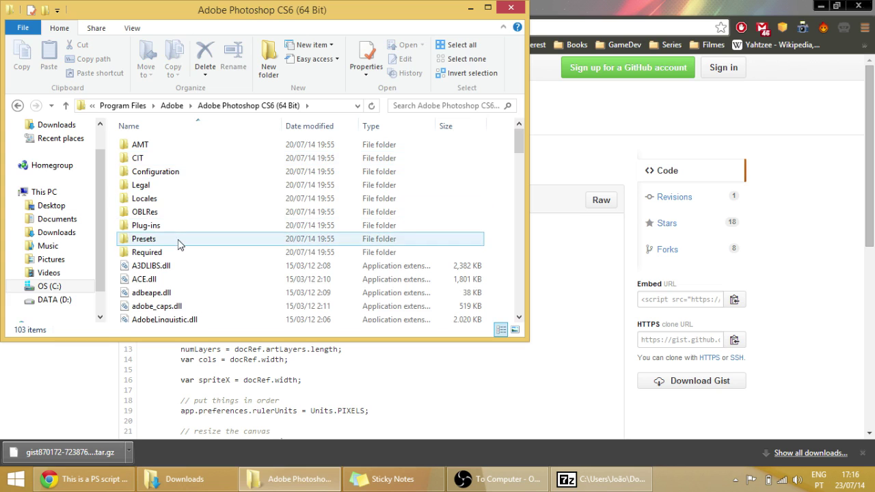
pyautogui.doubleClick(179, 239)
pyautogui.click(182, 198)
pyautogui.press('s')
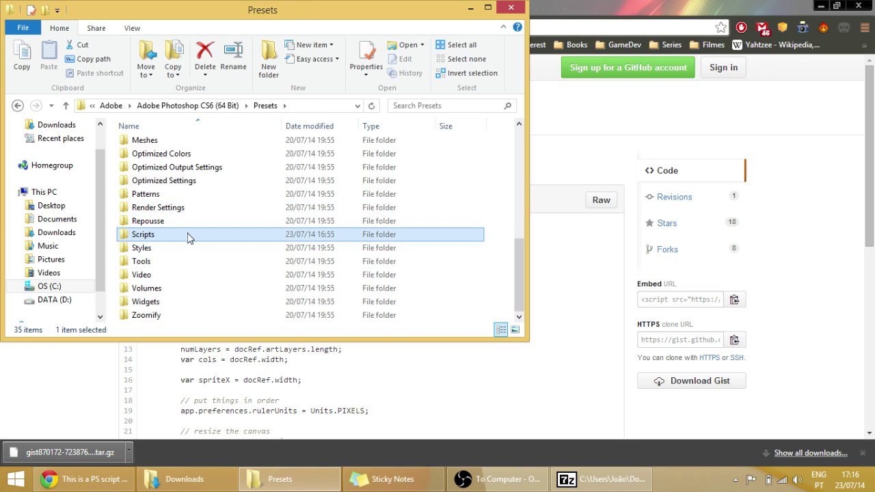
pyautogui.doubleClick(188, 235)
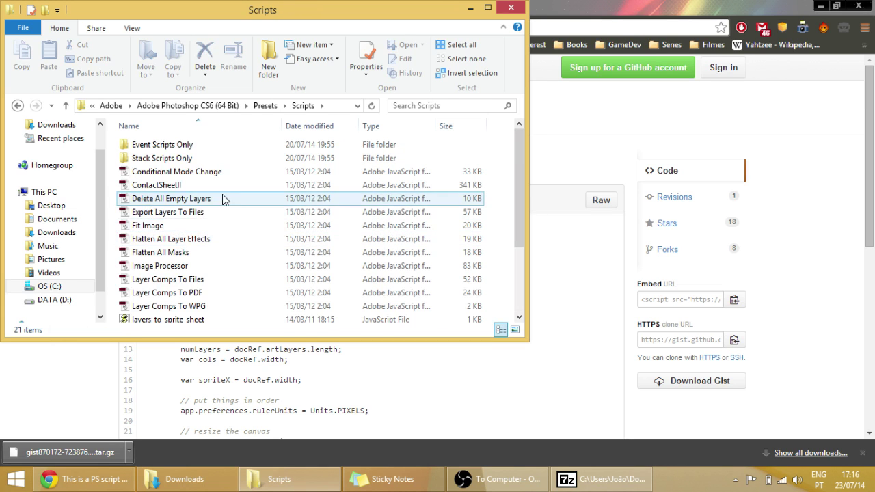
# Copy layers_to_sprite_sheet.js from the archive into Scripts, replacing the old file with admin rights, then close Explorer
pyautogui.click(588, 484)
pyautogui.moveTo(312, 68); pyautogui.dragTo(613, 66)
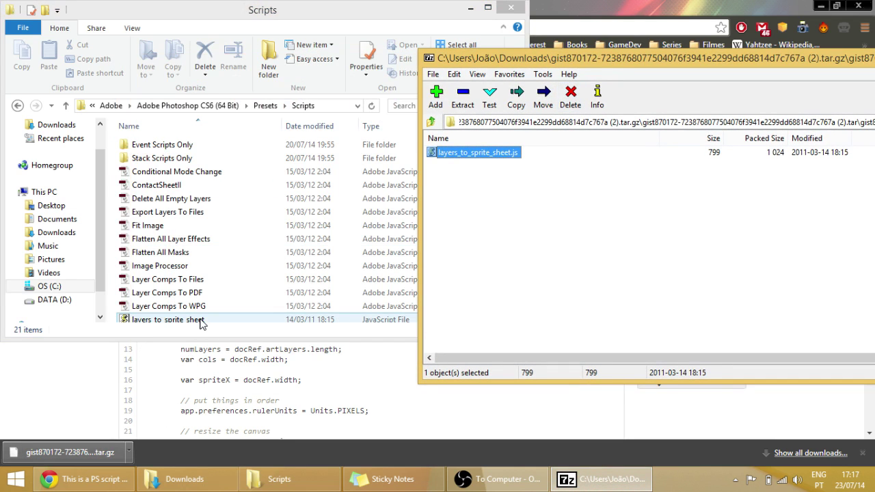
pyautogui.moveTo(473, 158); pyautogui.dragTo(286, 272)
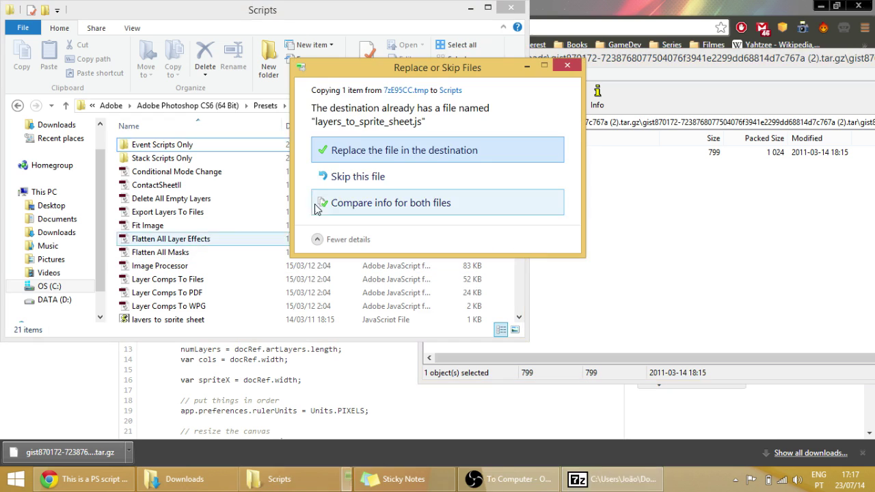
pyautogui.click(421, 151)
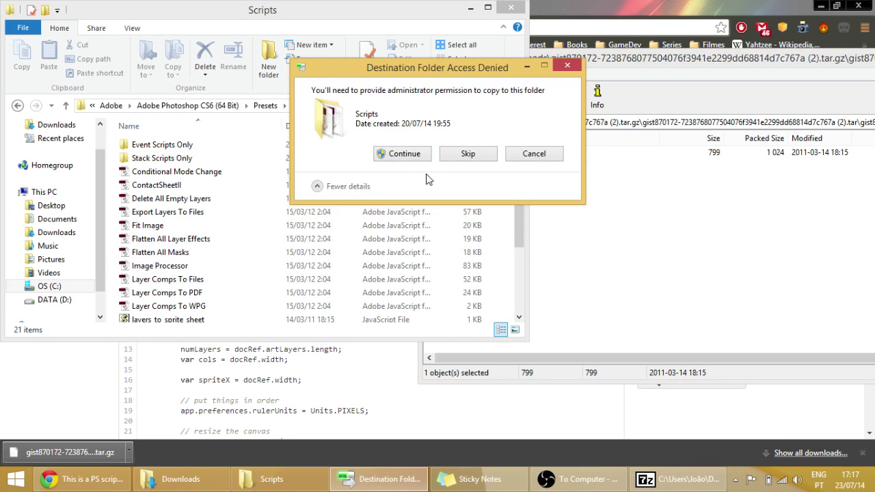
pyautogui.click(359, 153)
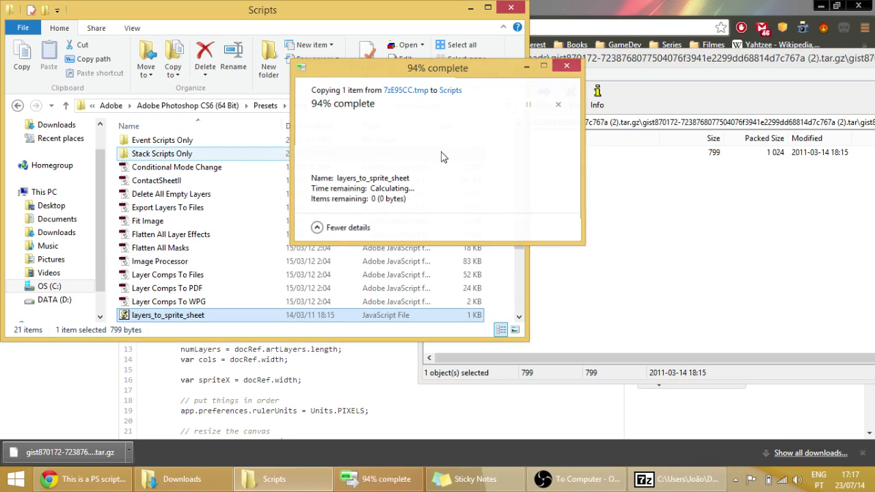
pyautogui.click(514, 13)
pyautogui.moveTo(614, 59); pyautogui.dragTo(287, 59)
# Close the archive and open hero.psd from the desktop in Photoshop
pyautogui.click(729, 55)
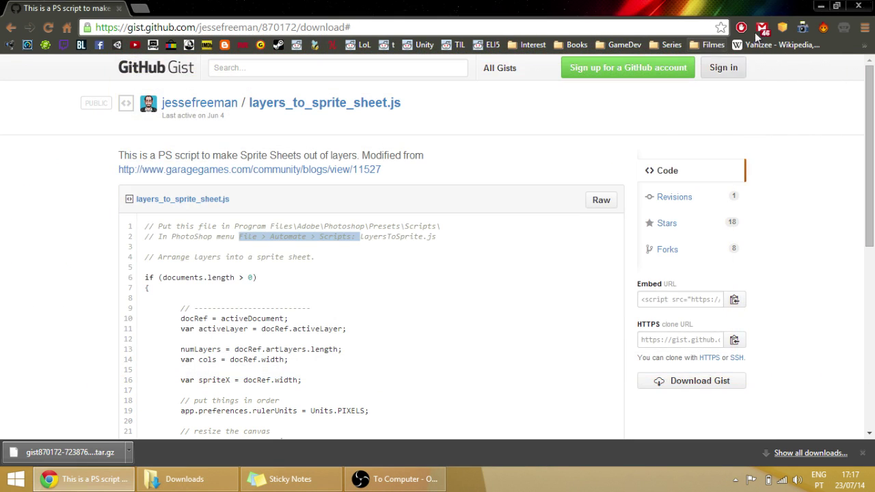
pyautogui.click(820, 7)
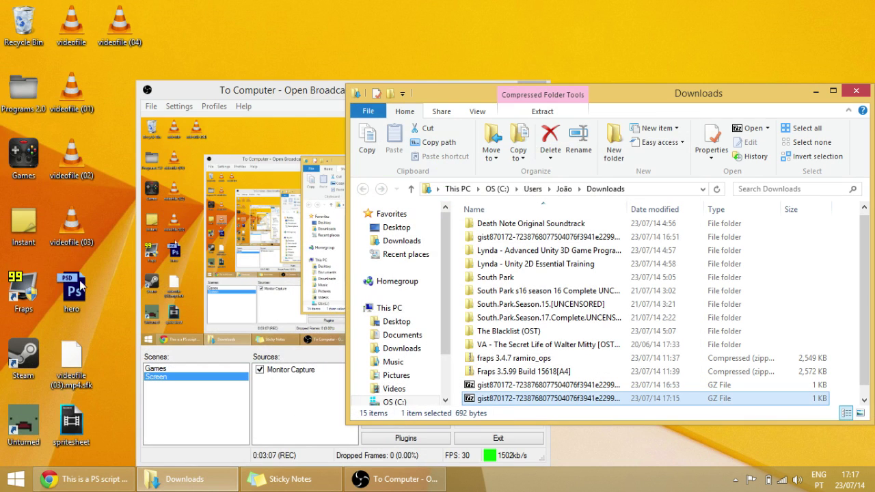
pyautogui.doubleClick(77, 294)
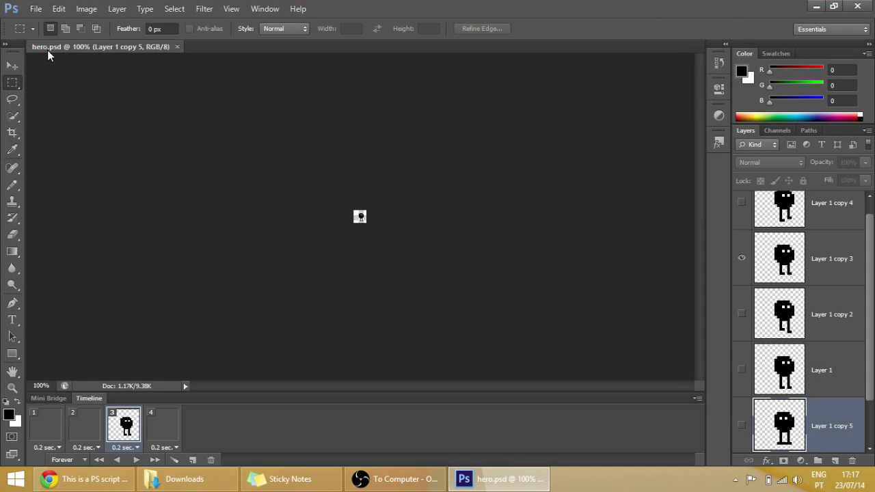
# Highlight the Scripts menu path in the Gist's code comment, then return to hero.psd in Photoshop
pyautogui.click(78, 476)
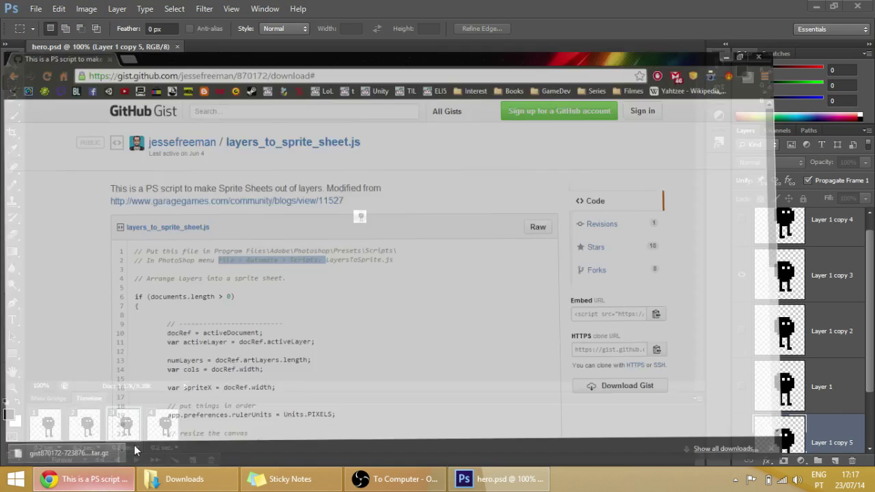
pyautogui.click(315, 250)
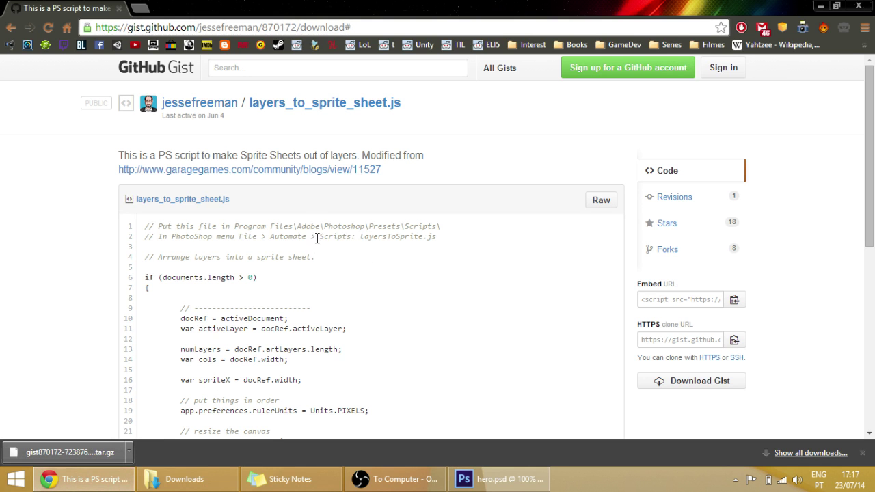
pyautogui.moveTo(316, 238); pyautogui.dragTo(361, 241)
pyautogui.click(492, 480)
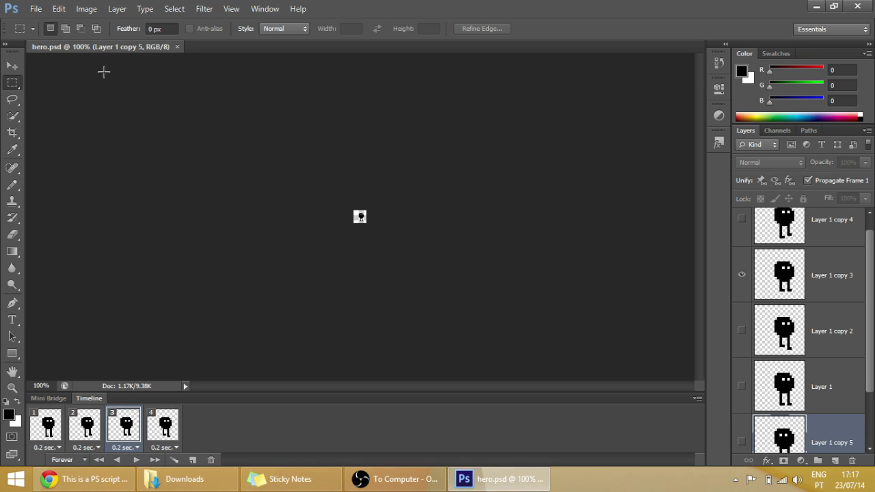
# Run File > Scripts > layers_to_sprite_sheet on hero.psd
pyautogui.click(36, 9)
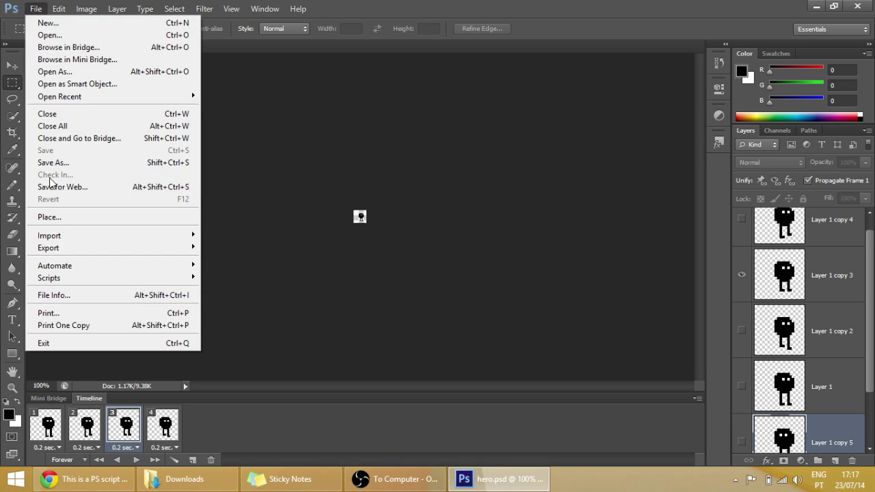
pyautogui.moveTo(75, 279)
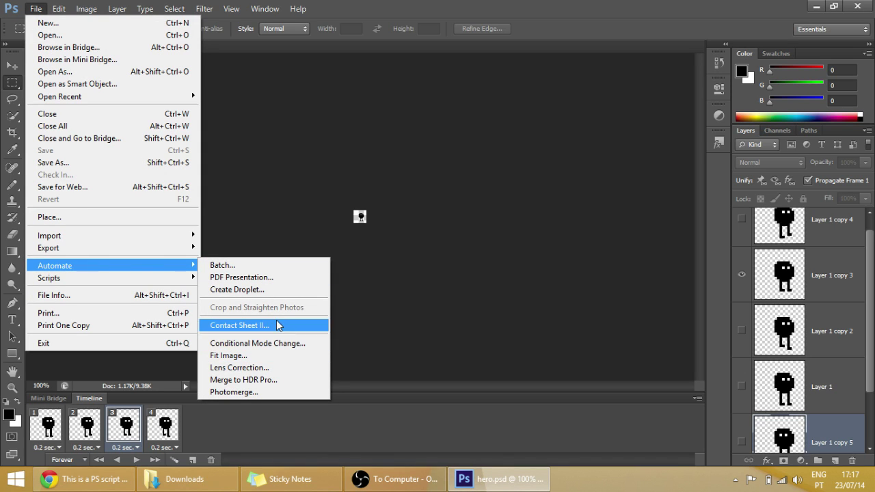
pyautogui.moveTo(139, 286)
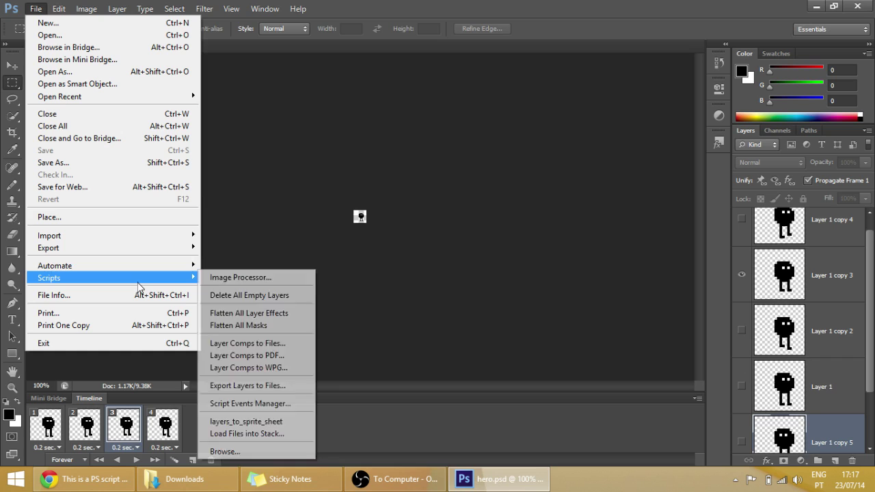
pyautogui.click(253, 424)
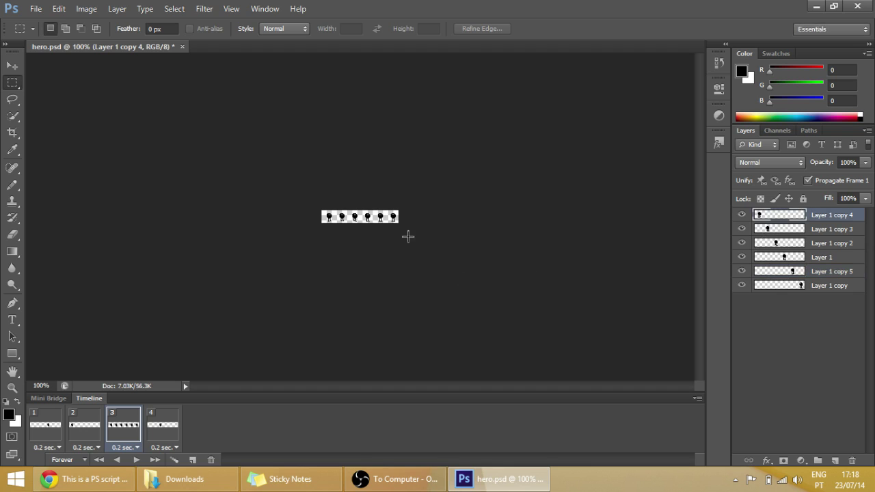
# Zoom the strip to 500%, check a frame's width, show rulers, and place a vertical guide at X 20 px
pyautogui.keyDown('ctrl'); pyautogui.click(384, 214); pyautogui.keyUp('ctrl')
pyautogui.keyDown('ctrl'); pyautogui.click(382, 212); pyautogui.keyUp('ctrl')
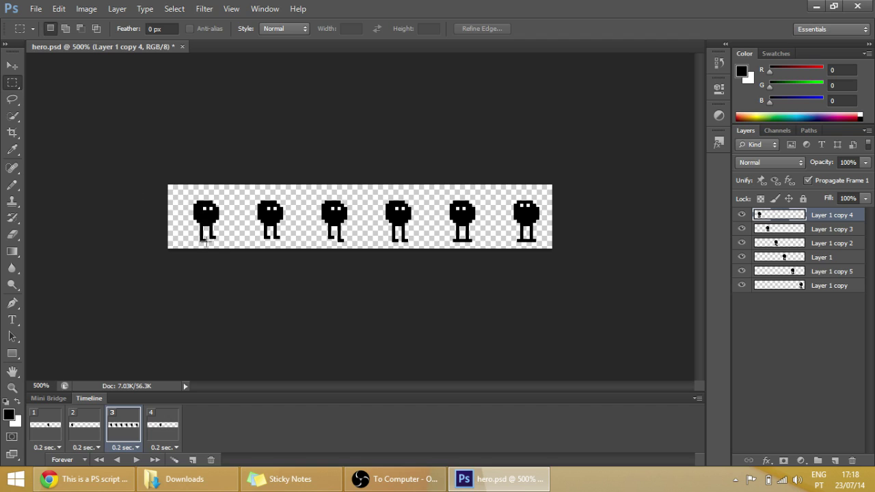
pyautogui.moveTo(252, 249); pyautogui.dragTo(174, 168)
pyautogui.click(267, 225)
pyautogui.hotkey('ctrl', 'r')
pyautogui.moveTo(33, 216); pyautogui.dragTo(237, 224)
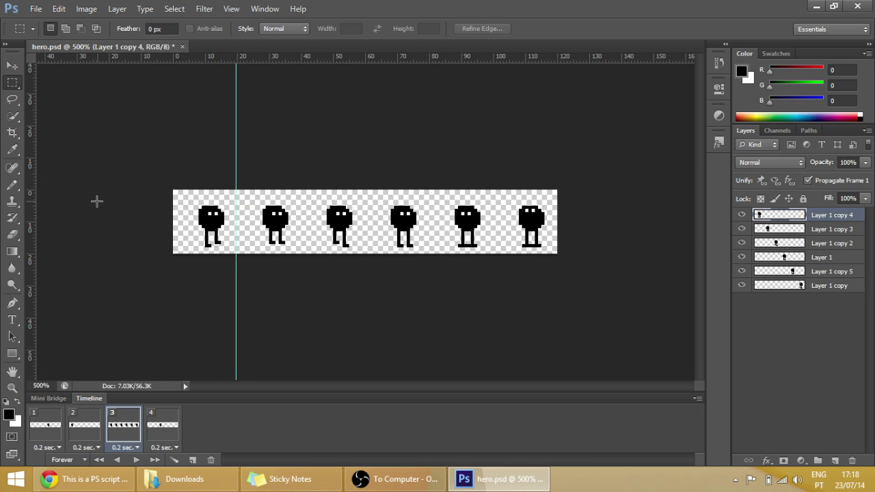
# Add trial guides at 40 and 60 px, undo all guides, then marquee one frame to check its width
pyautogui.moveTo(32, 205); pyautogui.dragTo(302, 240)
pyautogui.moveTo(31, 200); pyautogui.dragTo(371, 230)
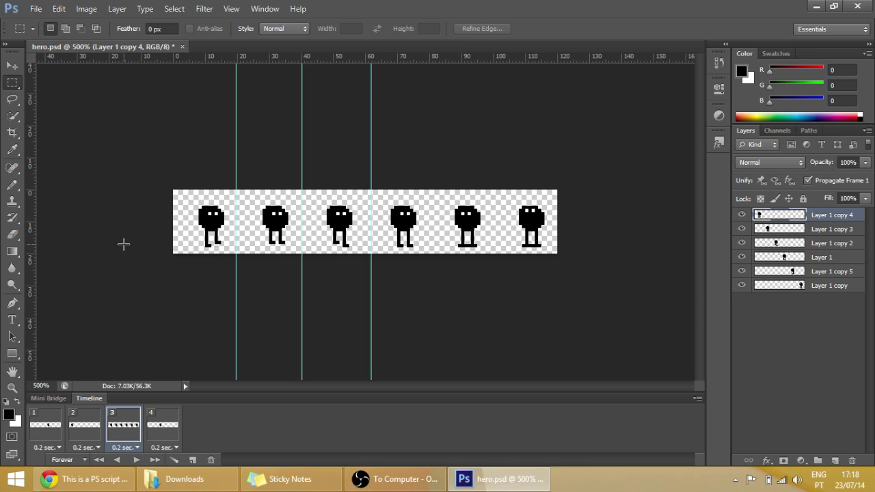
pyautogui.hotkey('ctrl', 'z')
pyautogui.hotkey('ctrl', 'z')
pyautogui.hotkey('ctrl', 'alt', 'z')
pyautogui.hotkey('ctrl', 'alt', 'z')
pyautogui.hotkey('ctrl', 'alt', 'z')
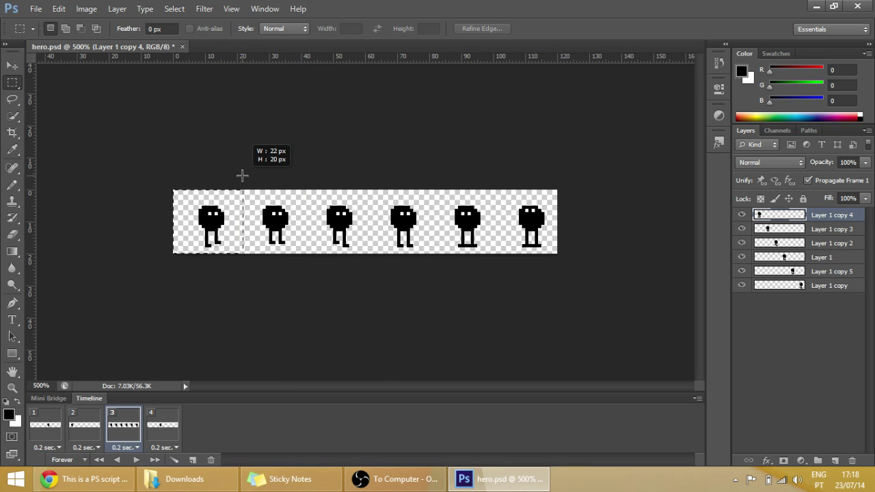
pyautogui.moveTo(237, 225); pyautogui.dragTo(364, 158)
pyautogui.click(398, 262)
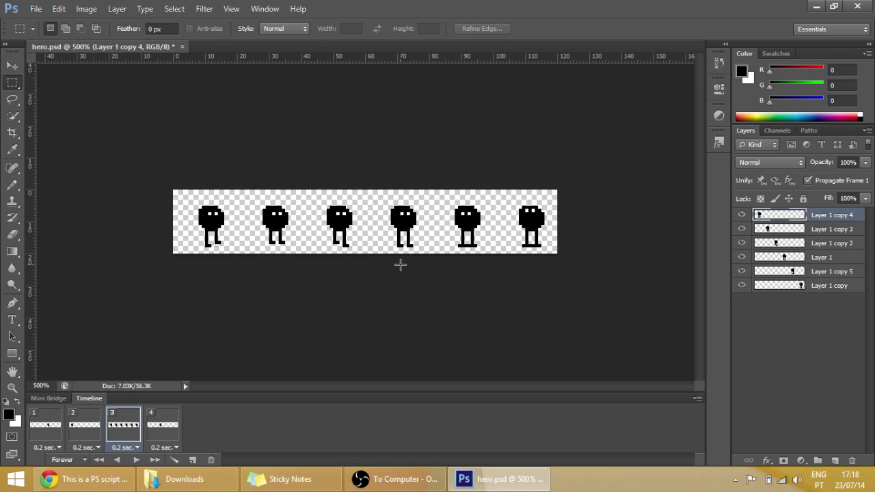